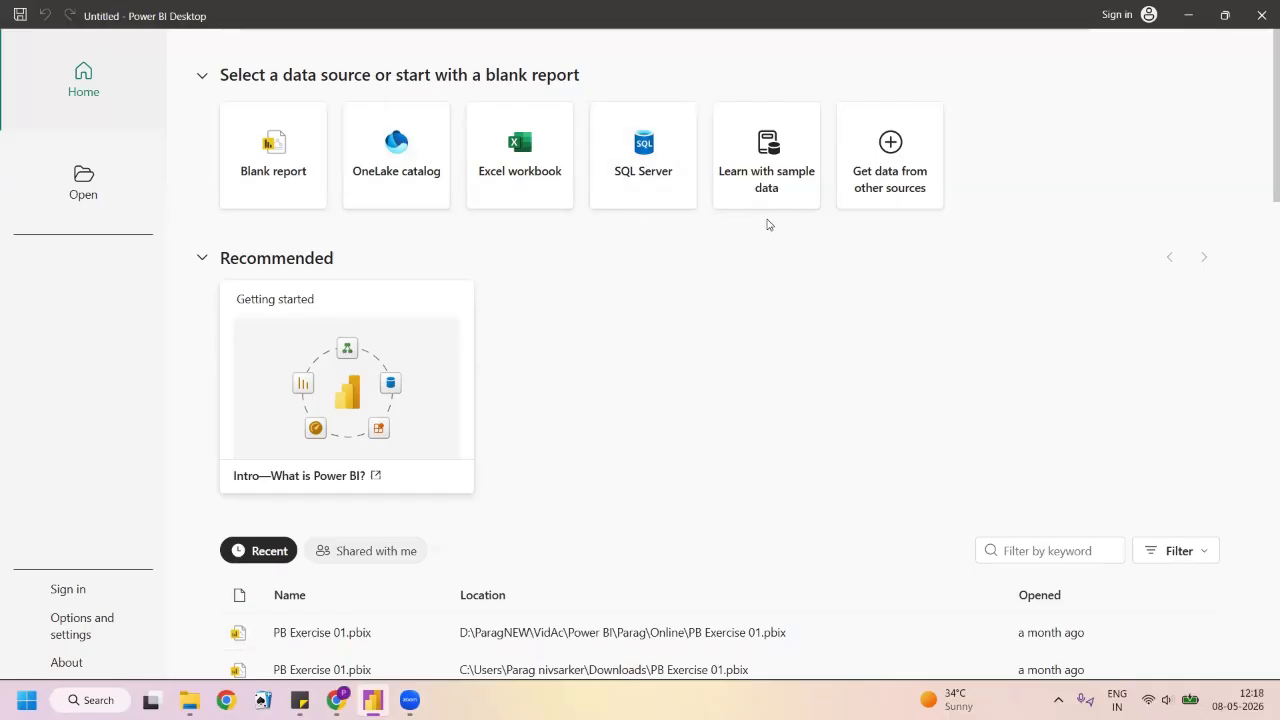
# Start a blank report and load the 03 Customers.csv file, showing all file types to find it
pyautogui.click(273, 154)
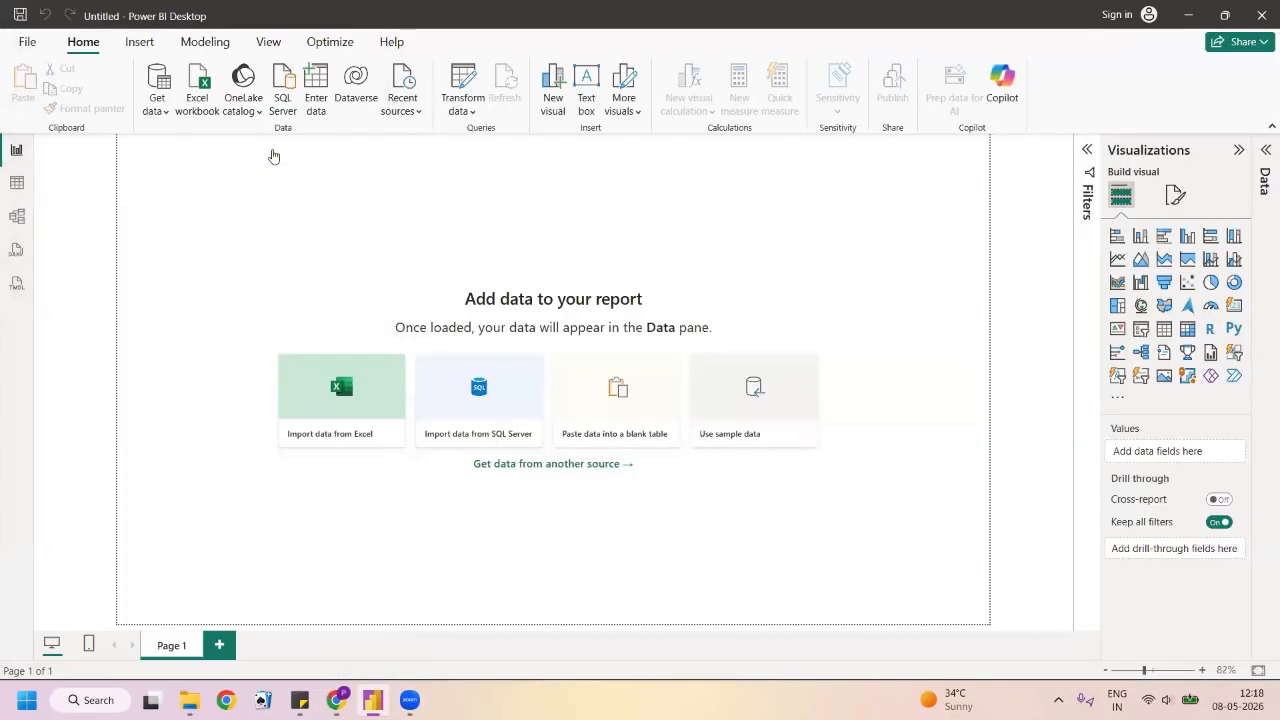
pyautogui.click(199, 88)
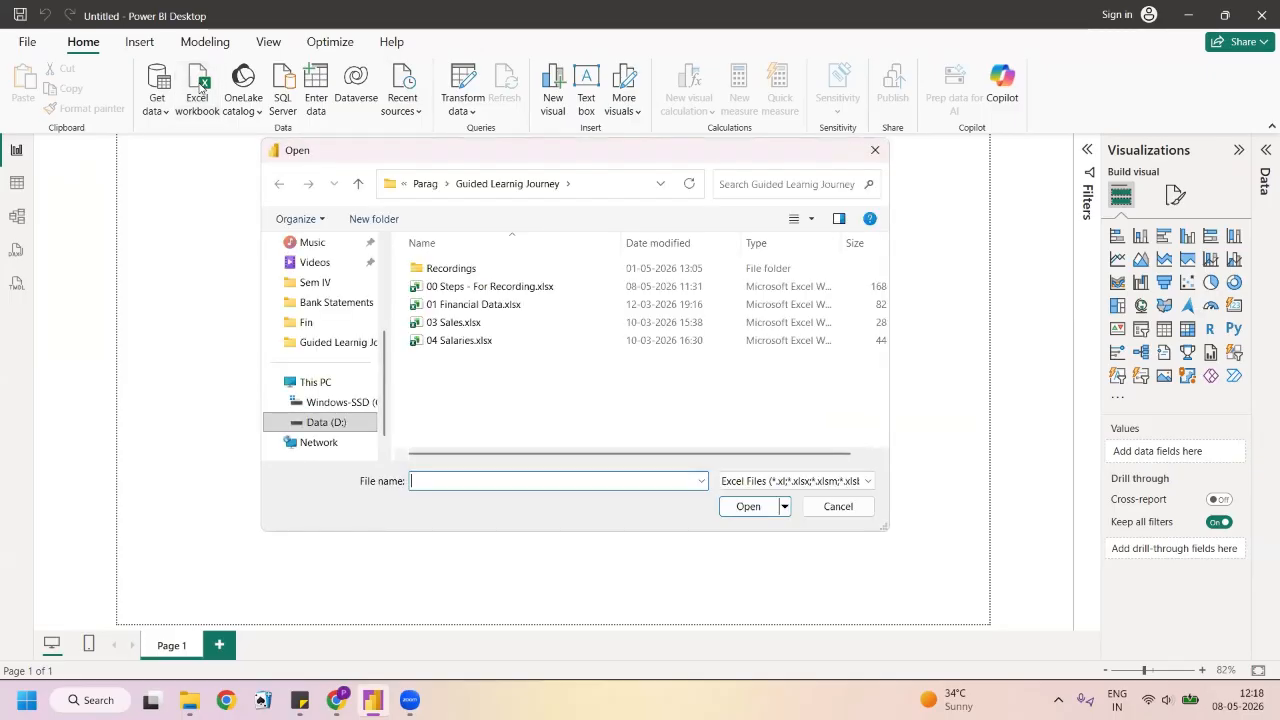
pyautogui.click(866, 481)
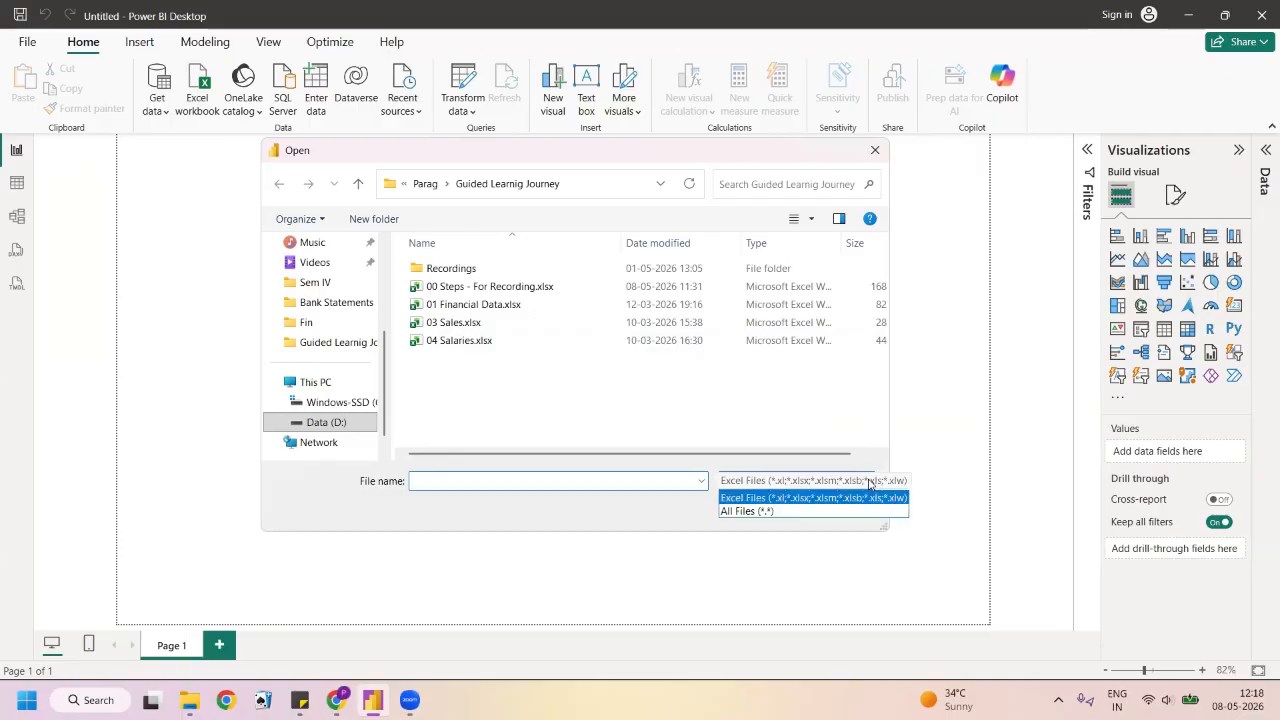
pyautogui.click(746, 511)
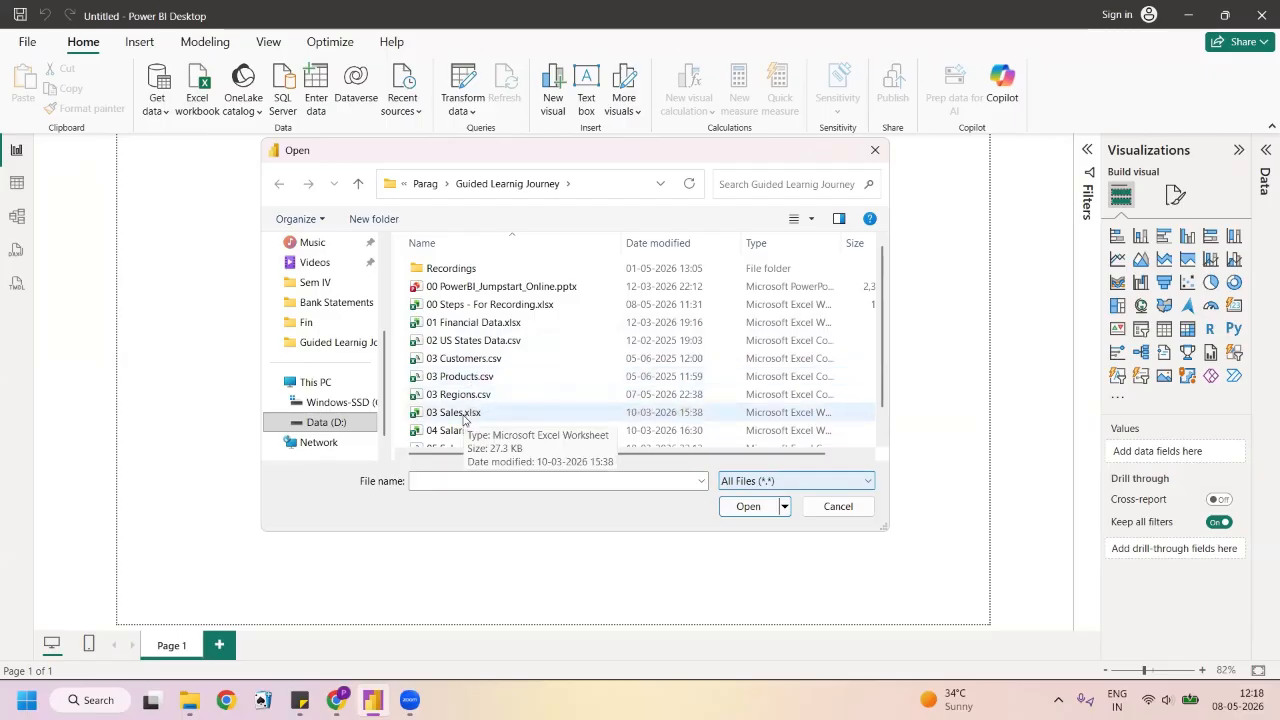
pyautogui.click(466, 362)
pyautogui.click(752, 508)
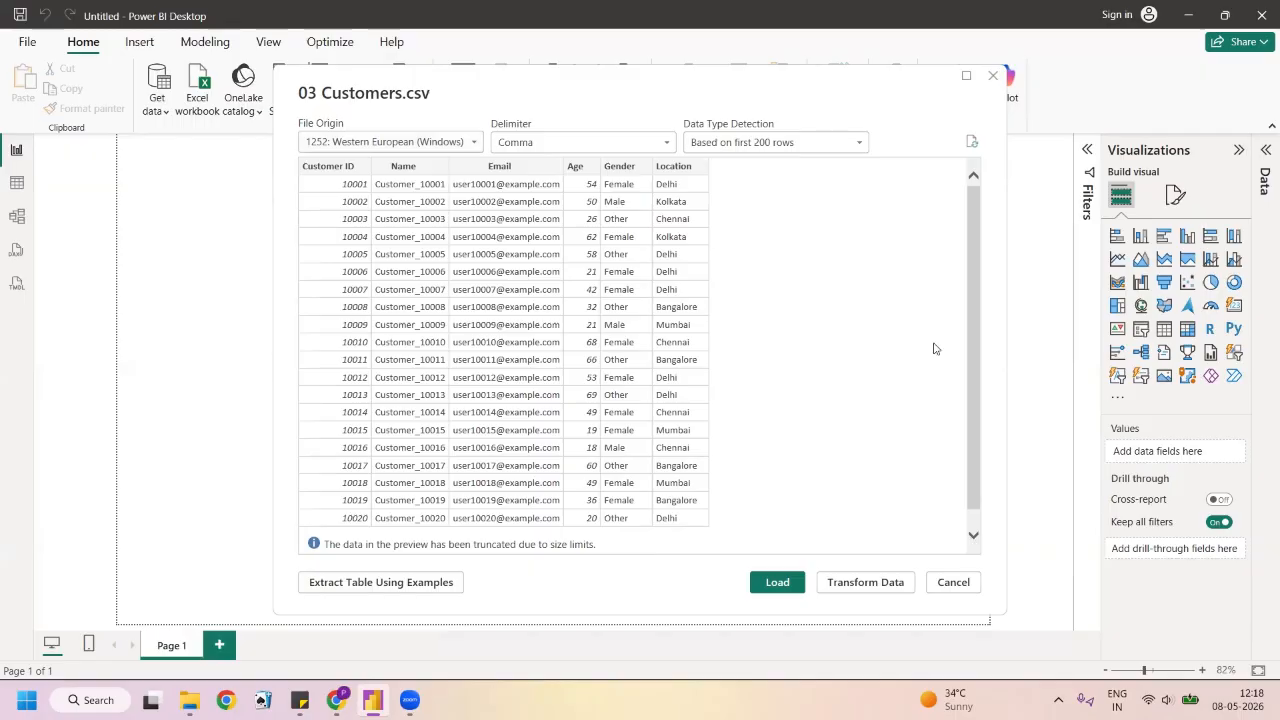
pyautogui.click(784, 583)
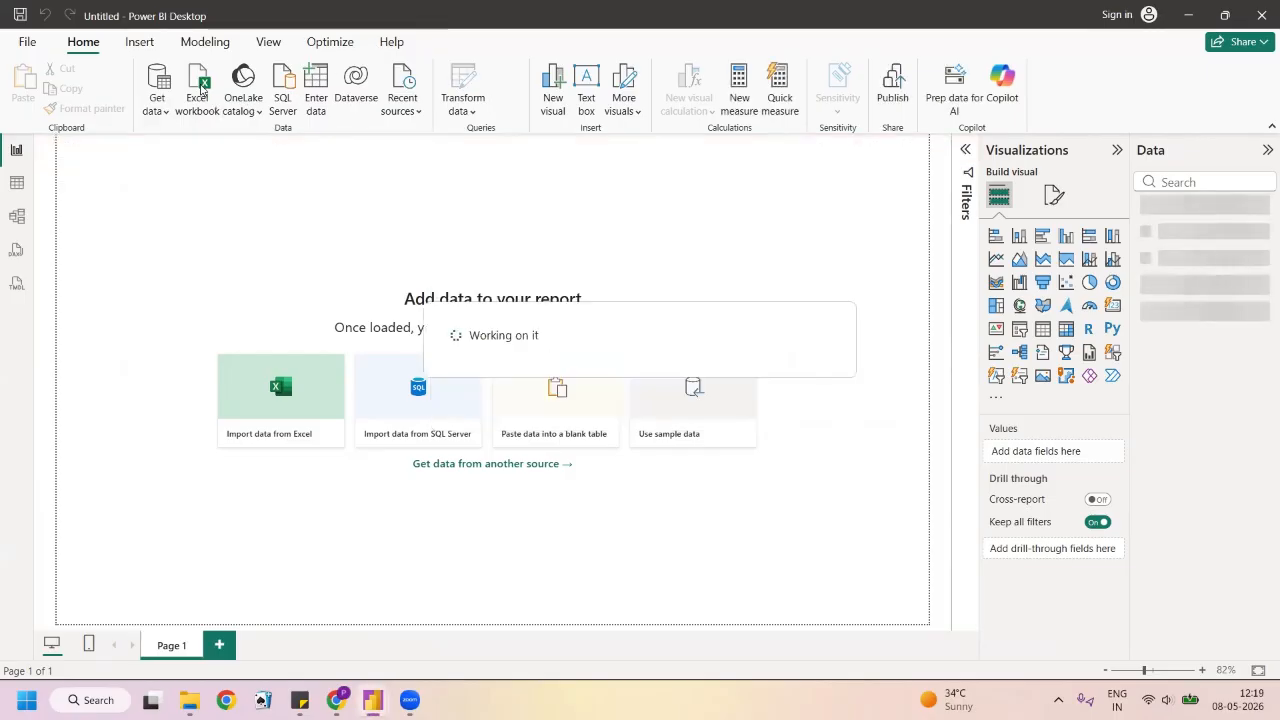
# Load the 03 Products.csv file into the report as another table
pyautogui.click(198, 88)
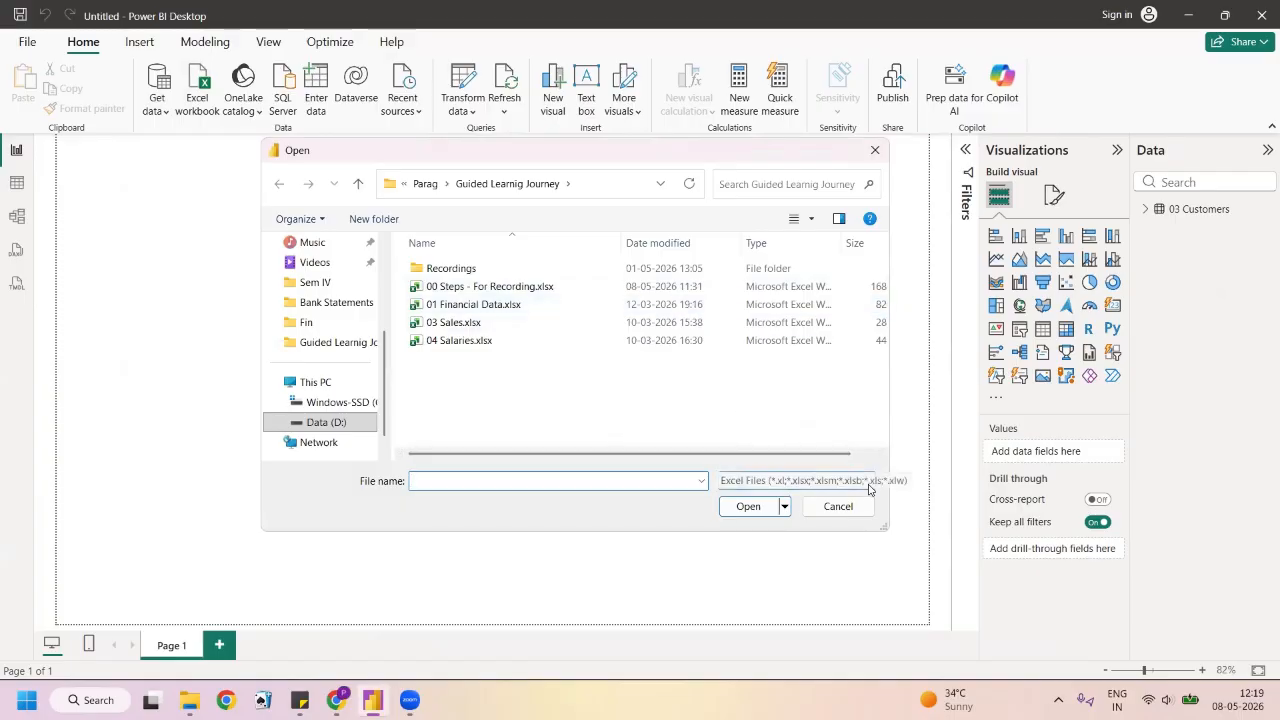
pyautogui.click(754, 481)
pyautogui.click(741, 512)
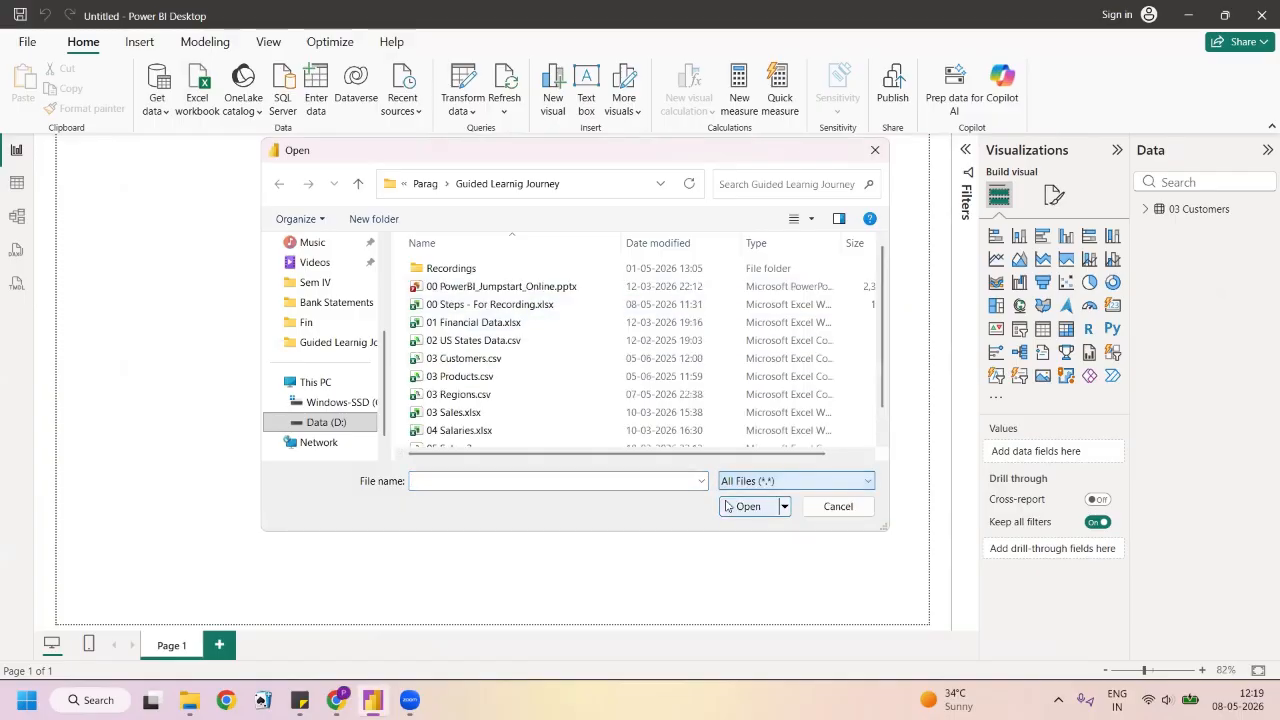
pyautogui.click(465, 377)
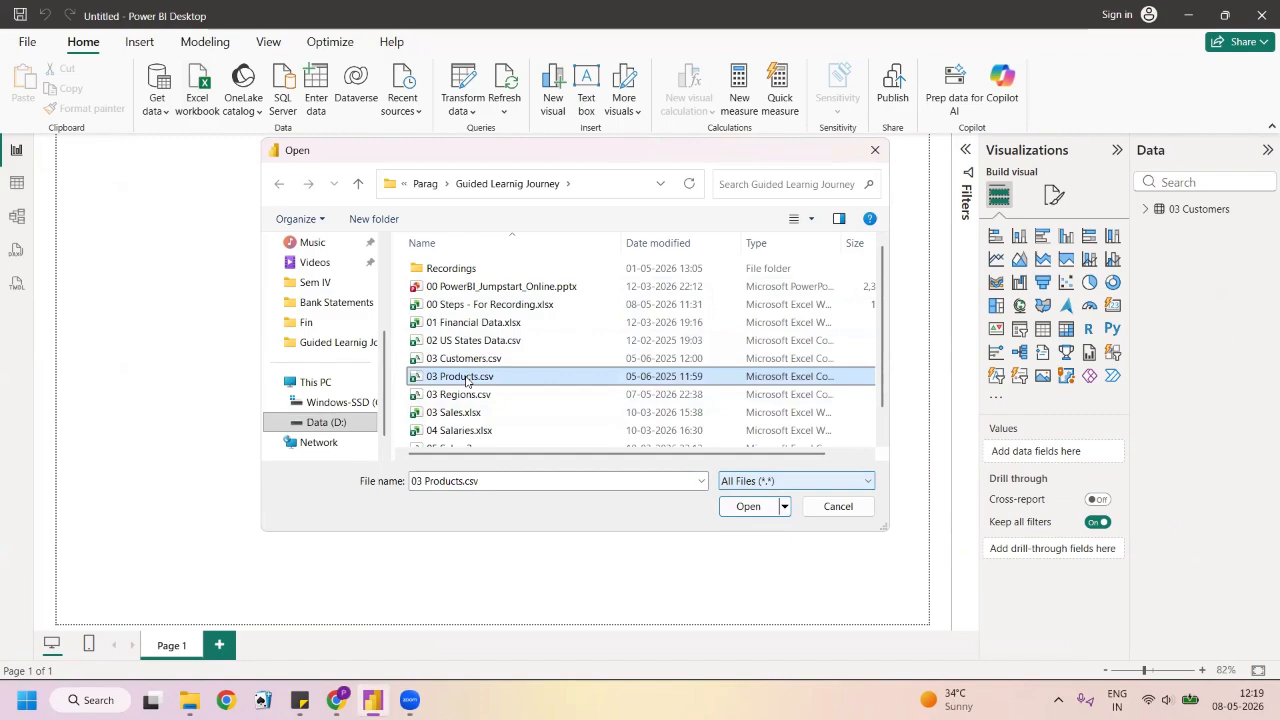
pyautogui.click(740, 510)
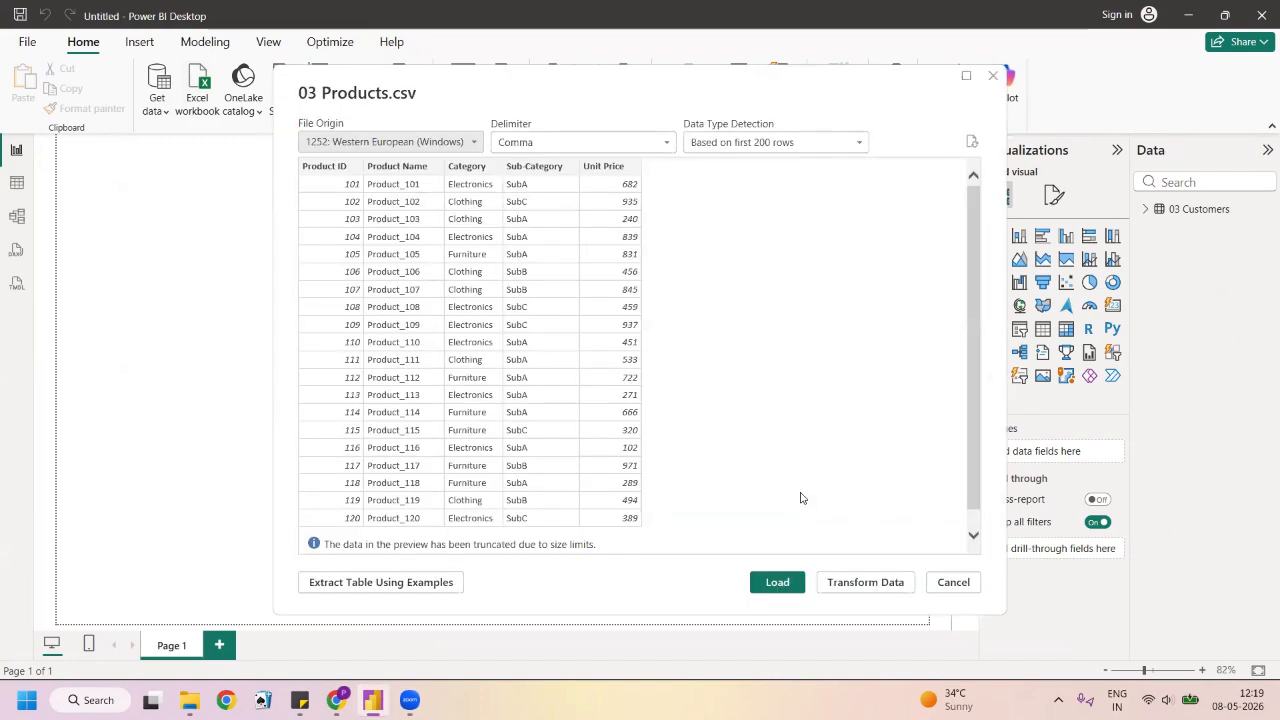
pyautogui.click(778, 582)
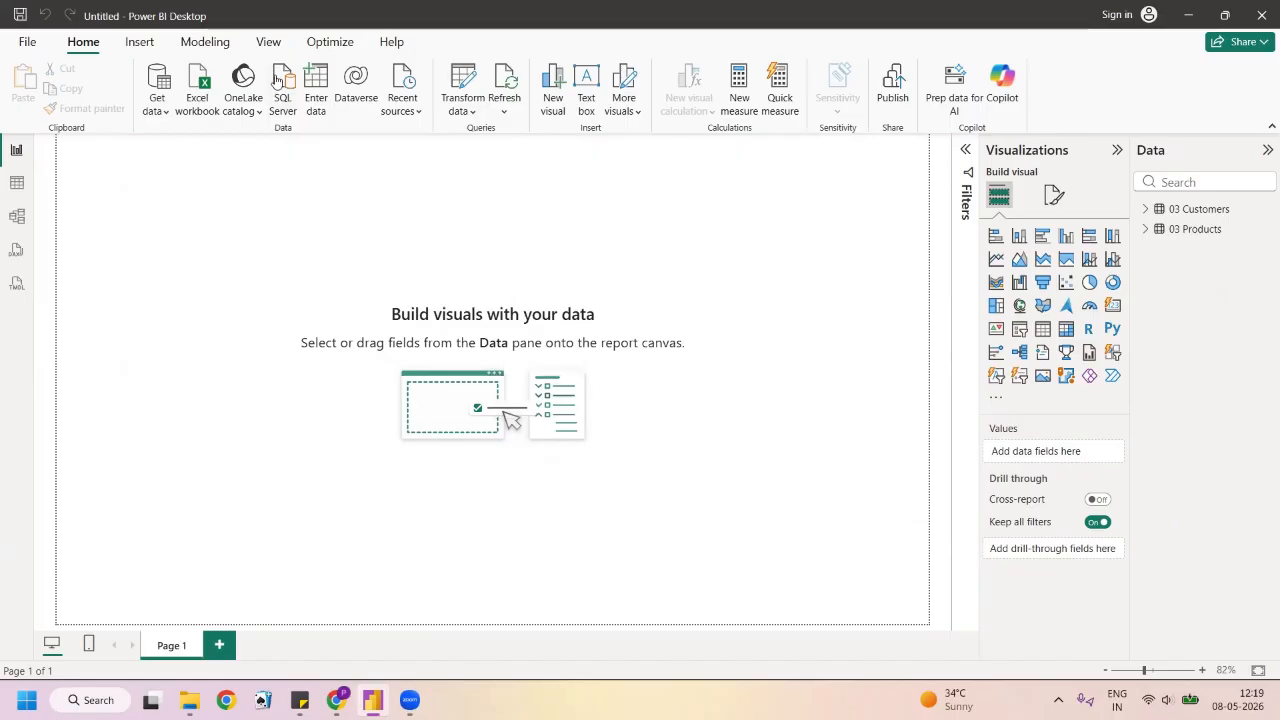
# Load the 03 Regions.csv file into the report as another table
pyautogui.click(203, 88)
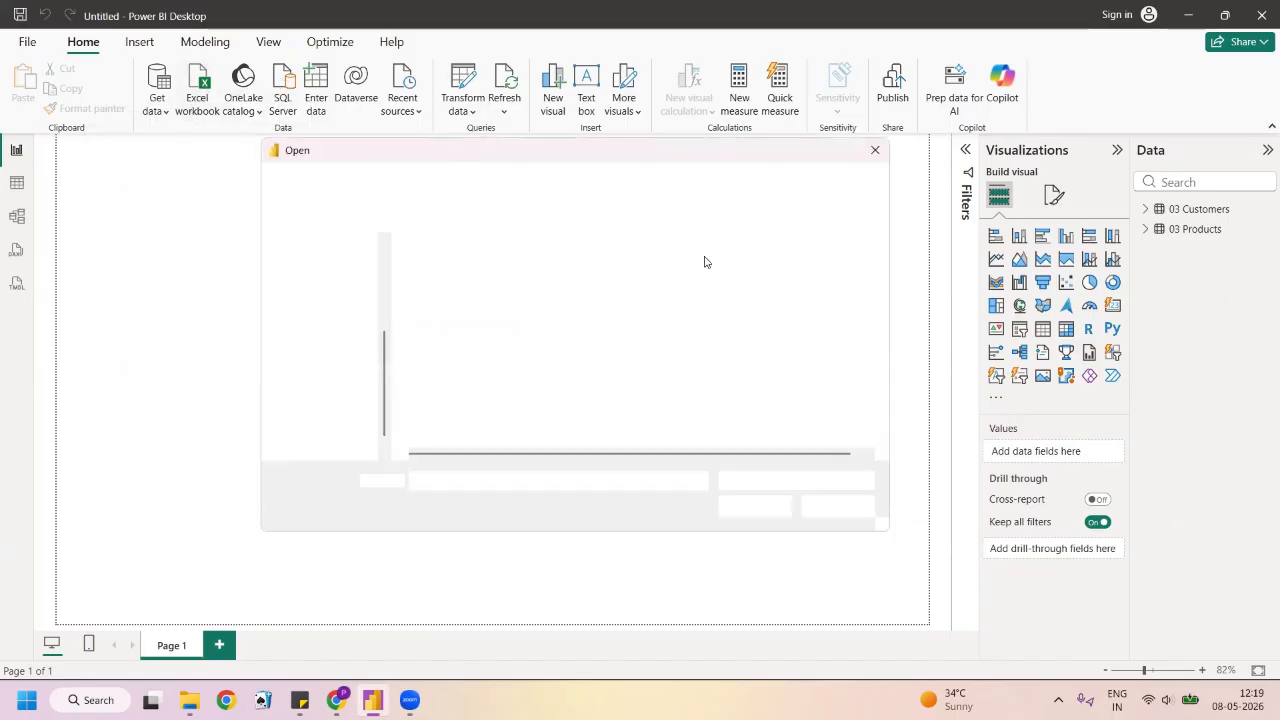
pyautogui.click(795, 481)
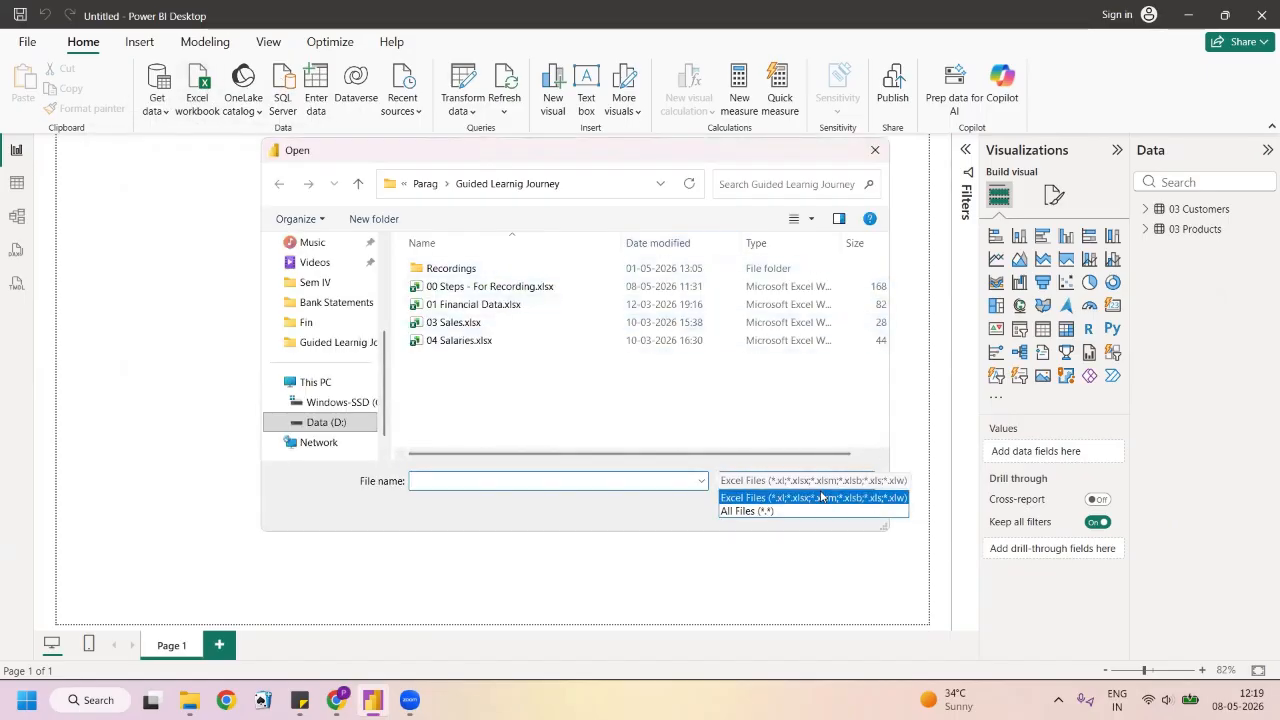
pyautogui.click(748, 507)
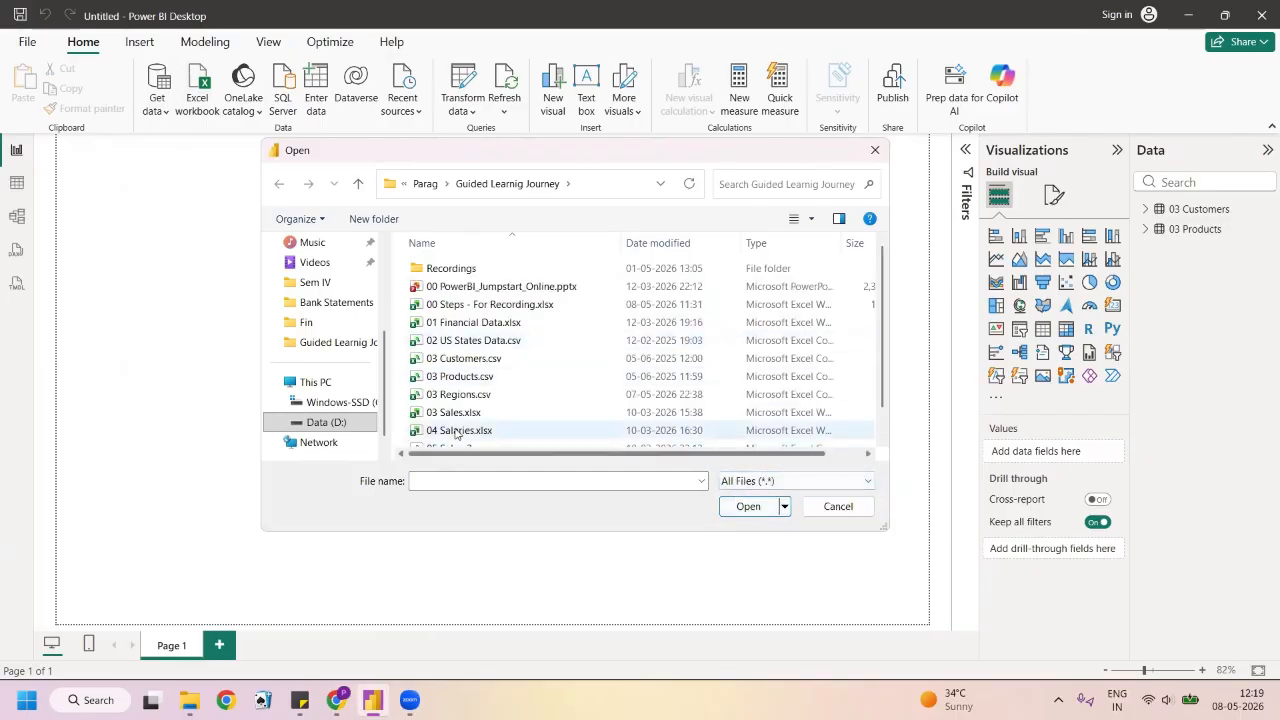
pyautogui.click(470, 397)
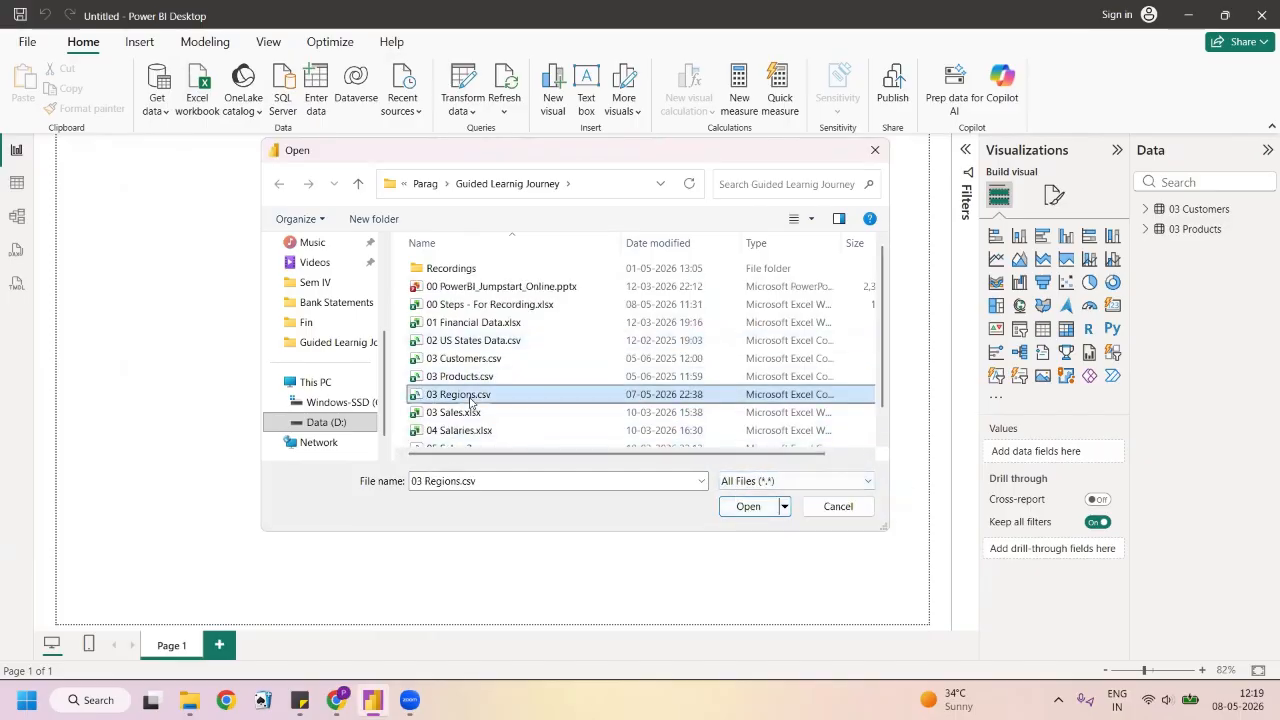
pyautogui.click(749, 505)
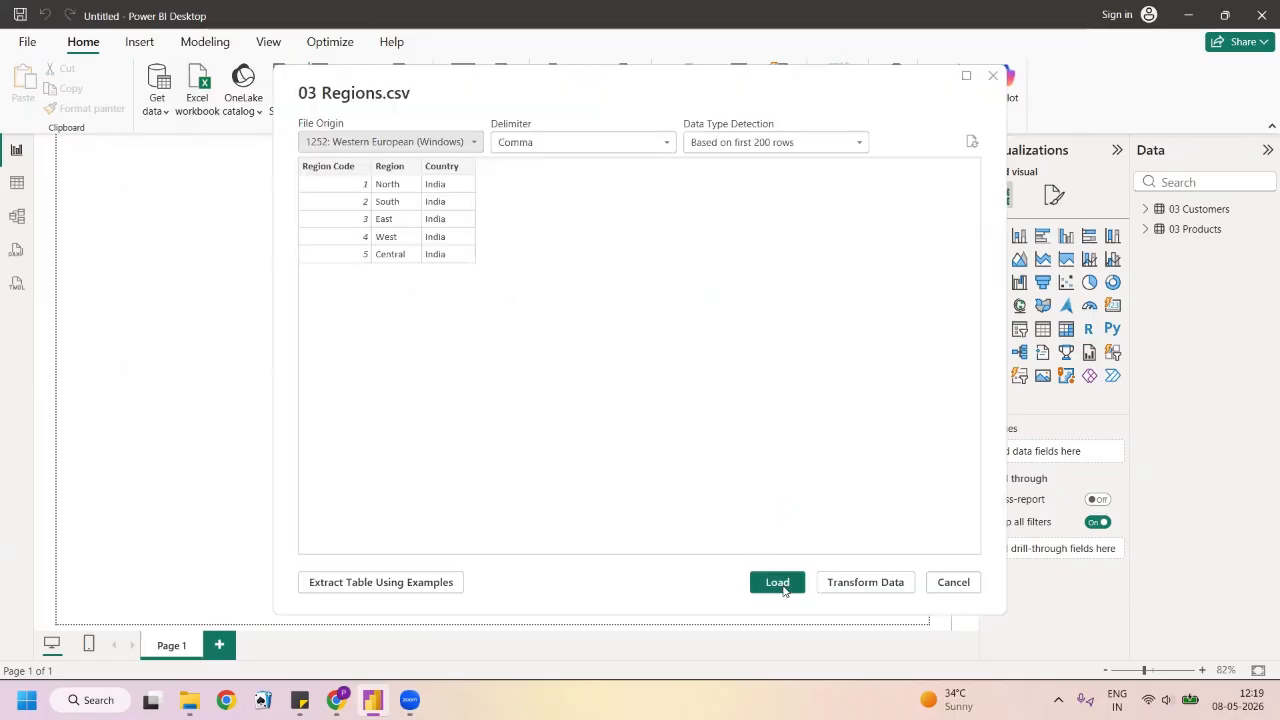
pyautogui.click(783, 582)
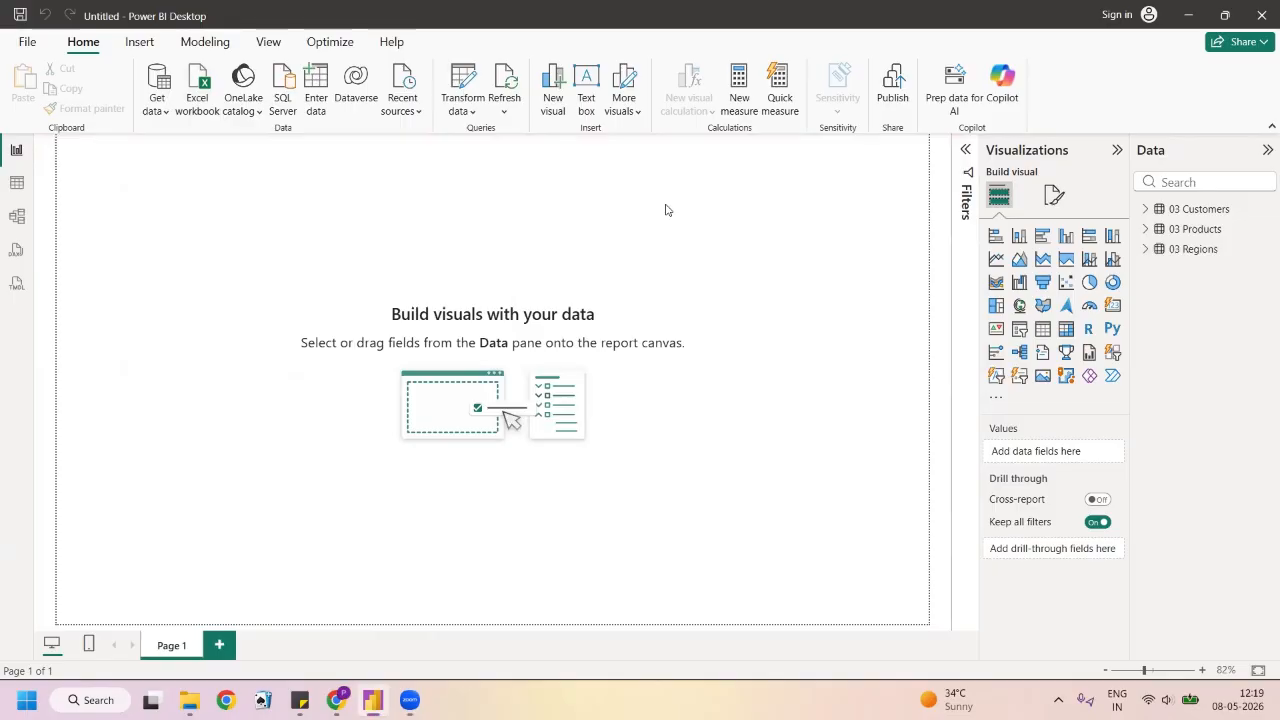
# Load the 03 Sales sheet from the 03 Sales.xlsx workbook into the report
pyautogui.click(197, 95)
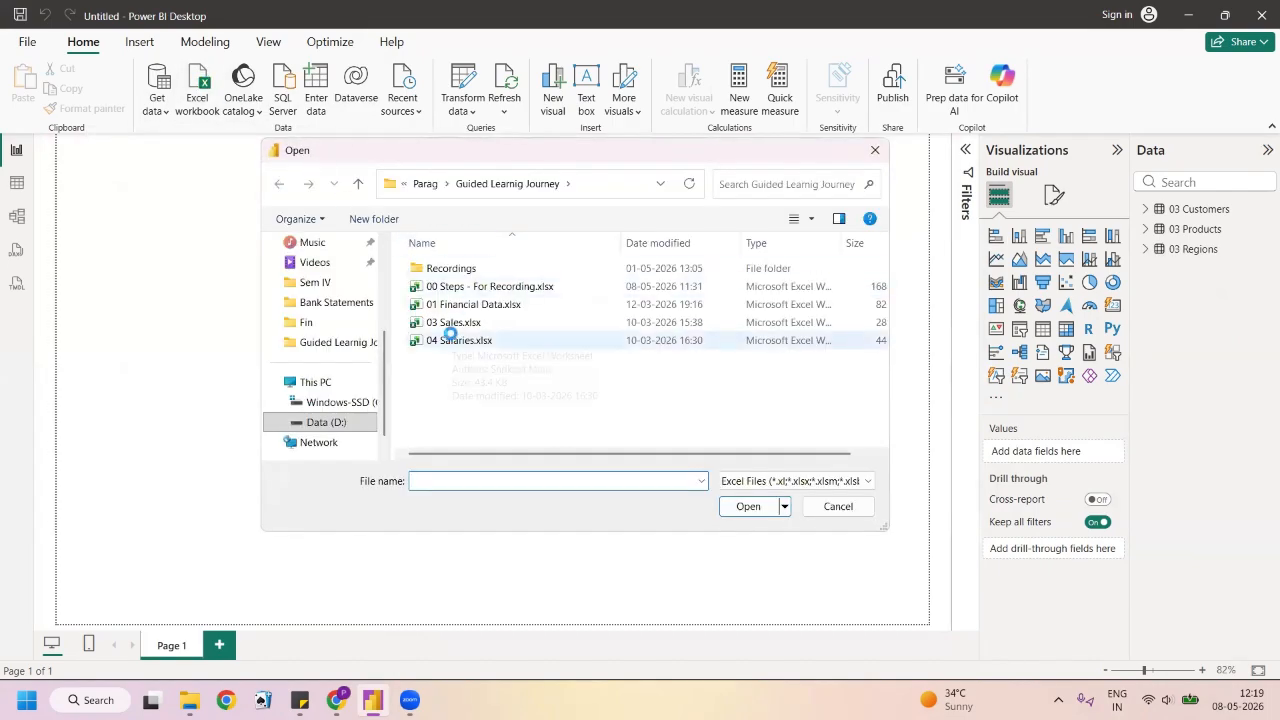
pyautogui.click(455, 322)
pyautogui.click(745, 510)
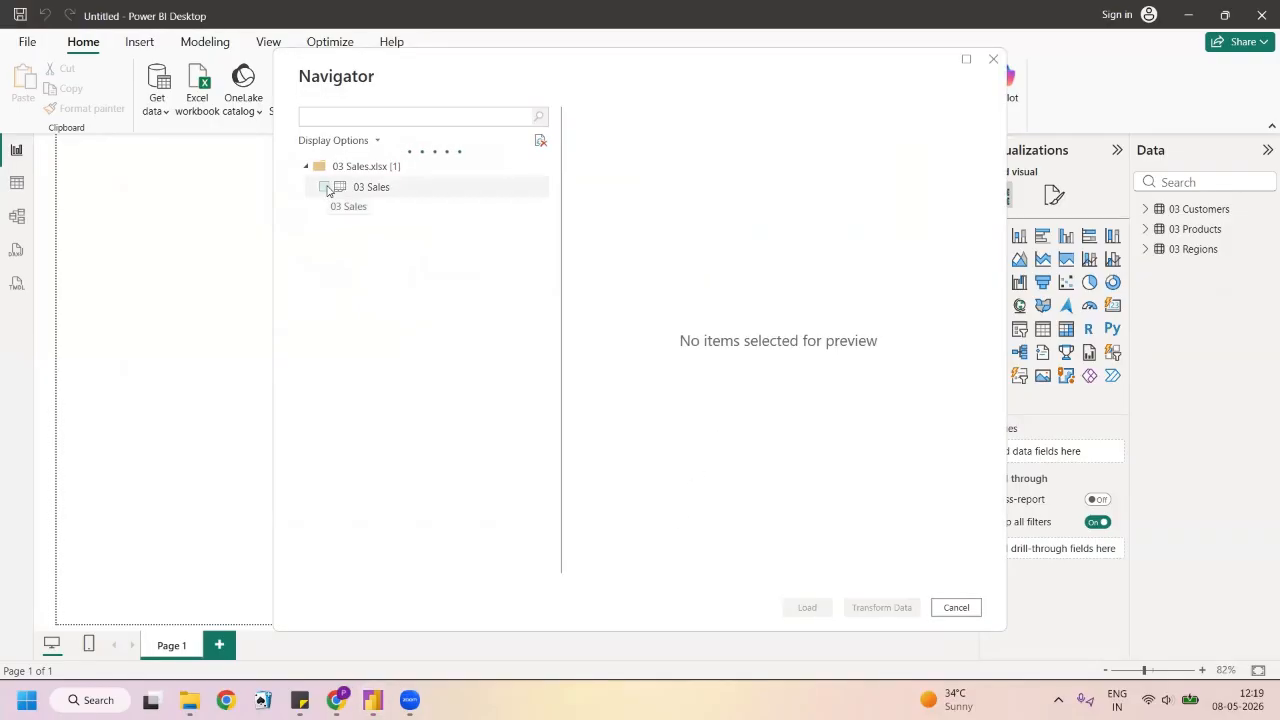
pyautogui.click(324, 188)
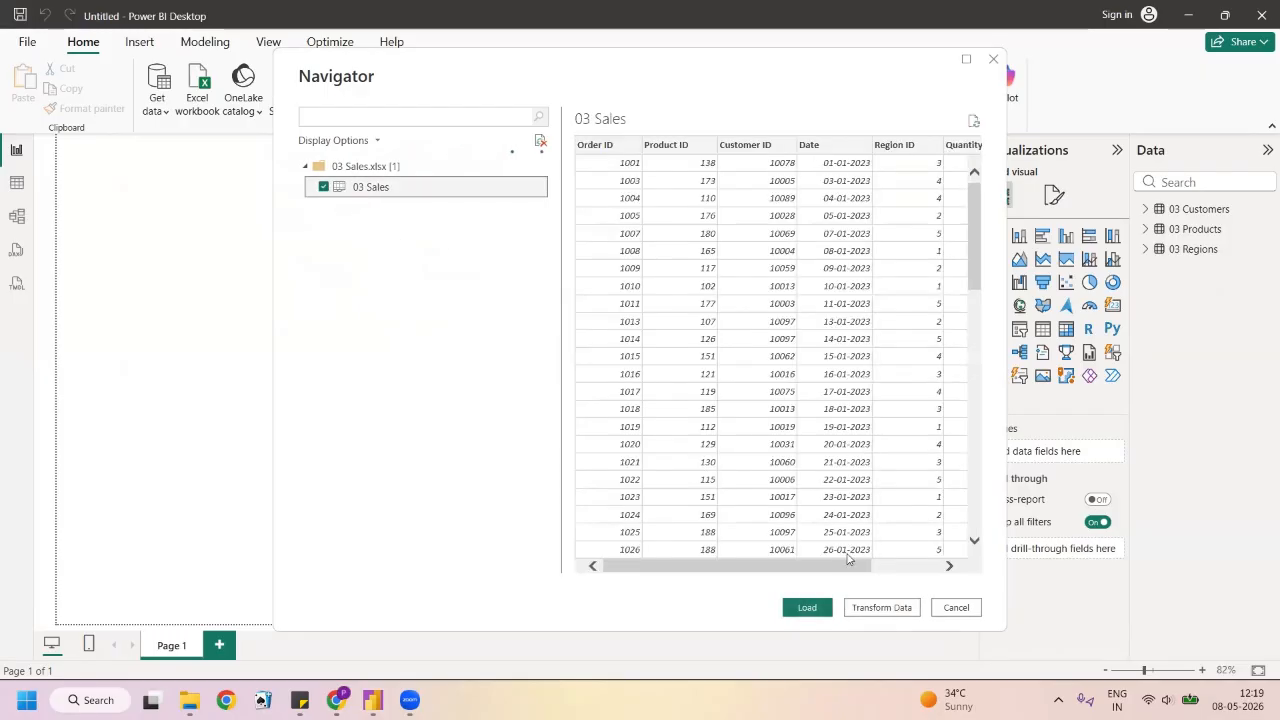
pyautogui.click(806, 607)
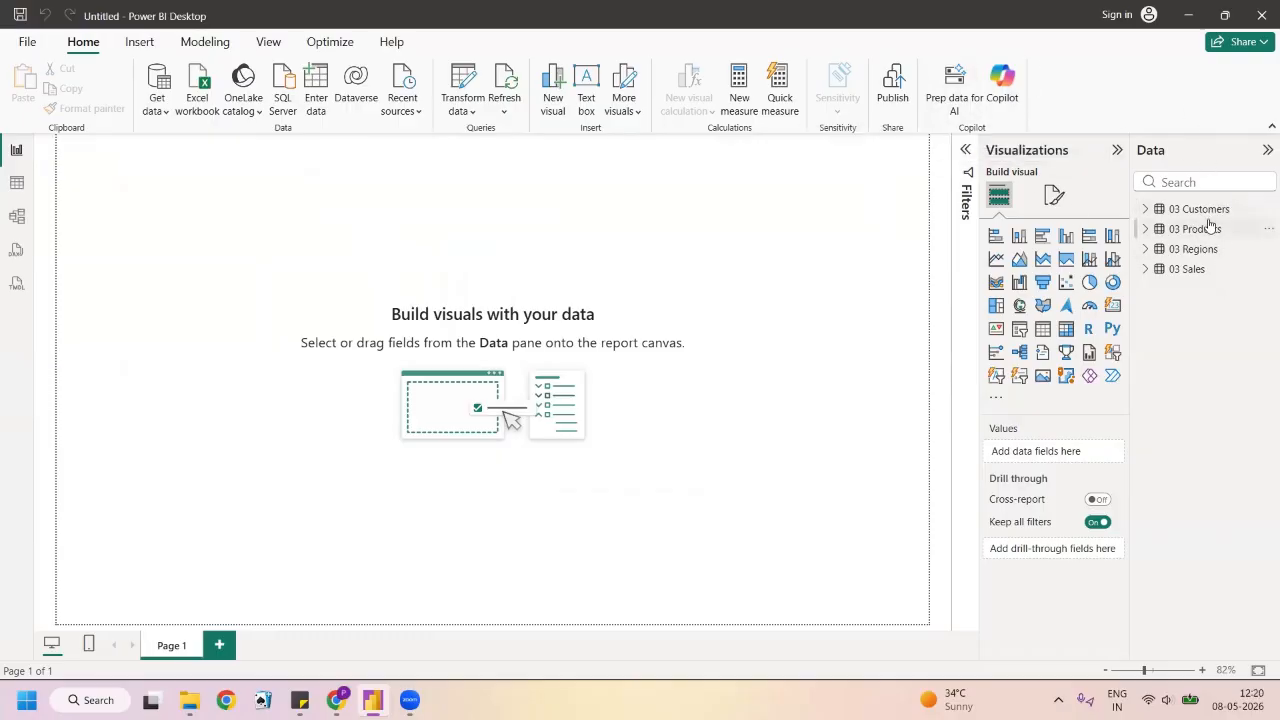
# Examine the columns and rows of the 03 Customers, 03 Products, 03 Regions and 03 Sales tables in Table view
pyautogui.moveTo(1208, 218)
pyautogui.click(1203, 212)
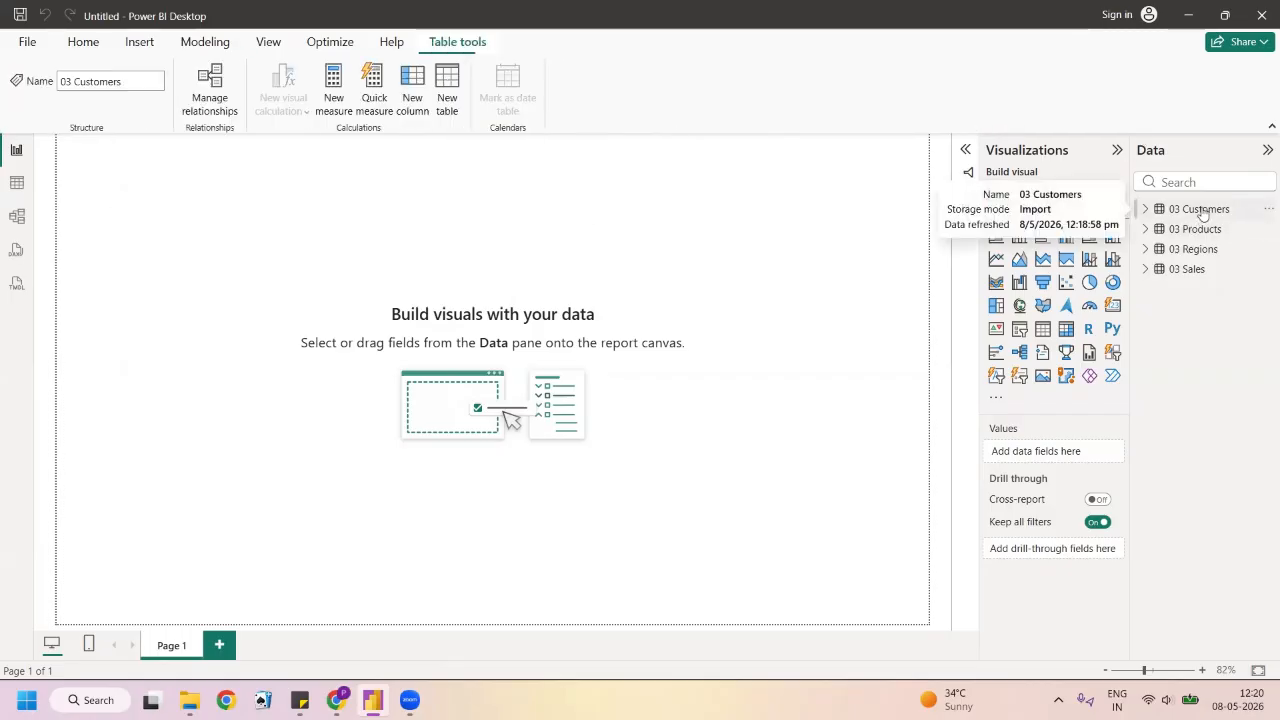
pyautogui.click(16, 185)
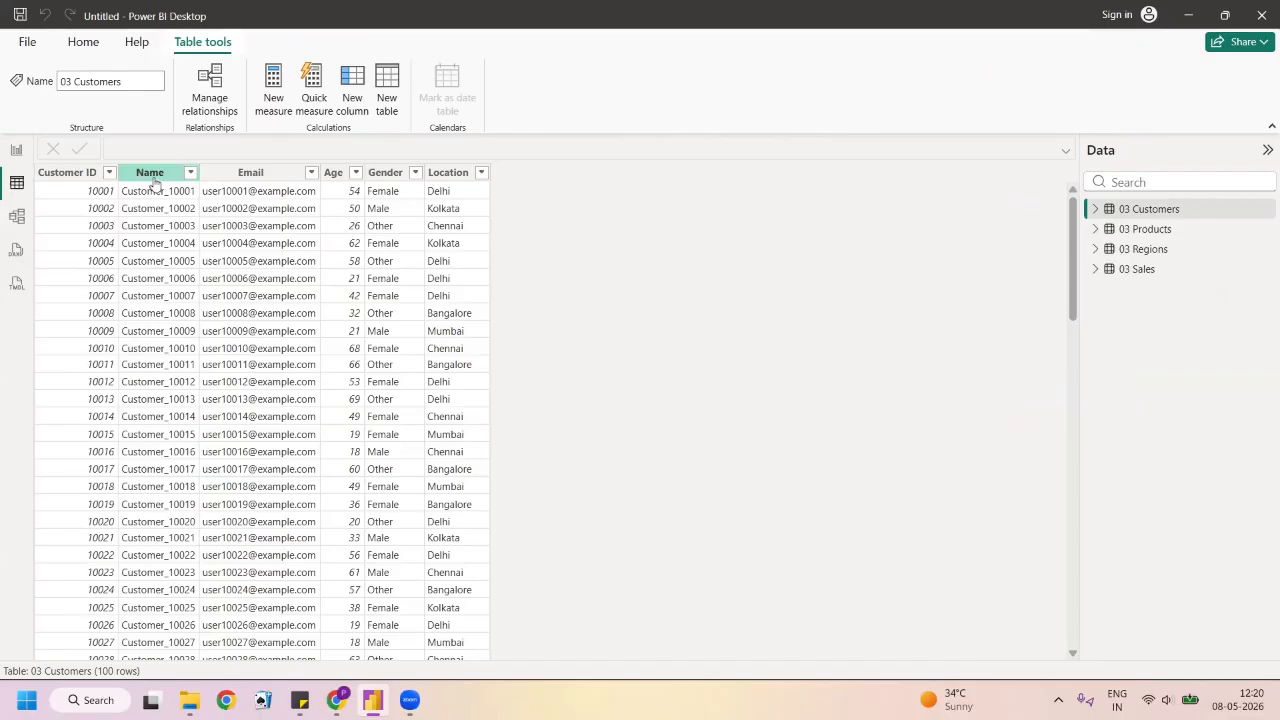
pyautogui.click(1145, 229)
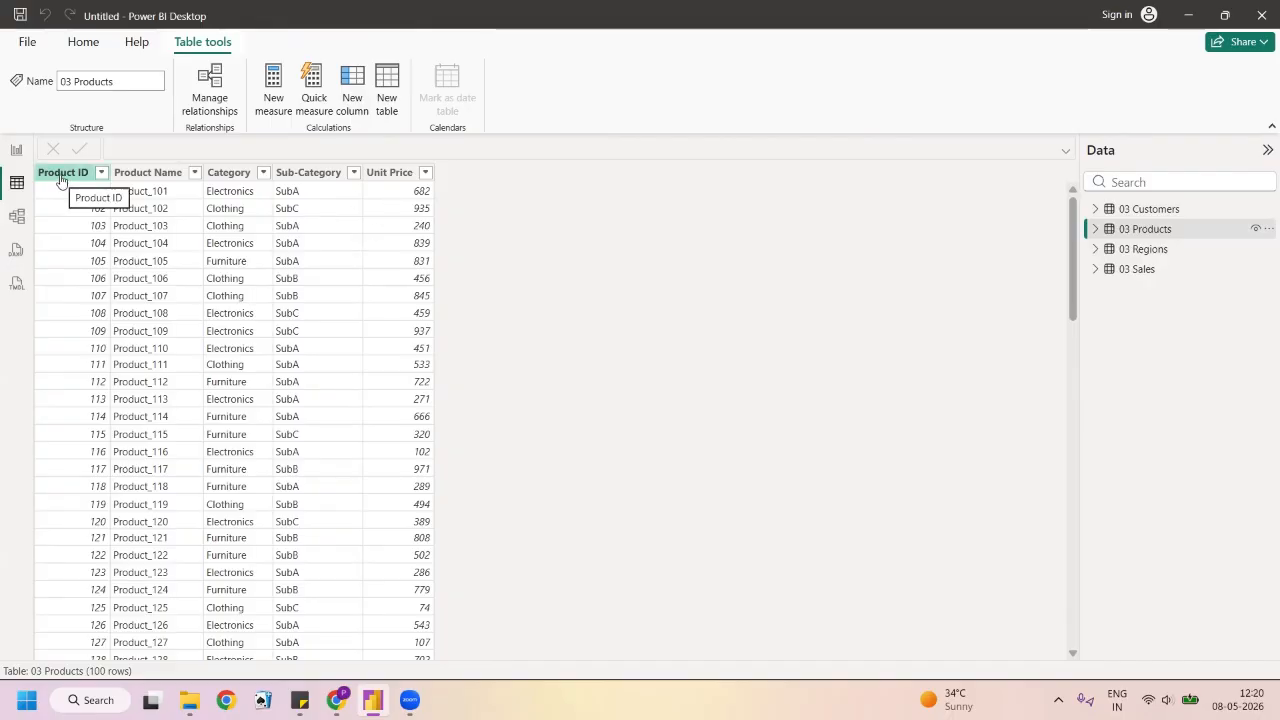
pyautogui.click(1140, 252)
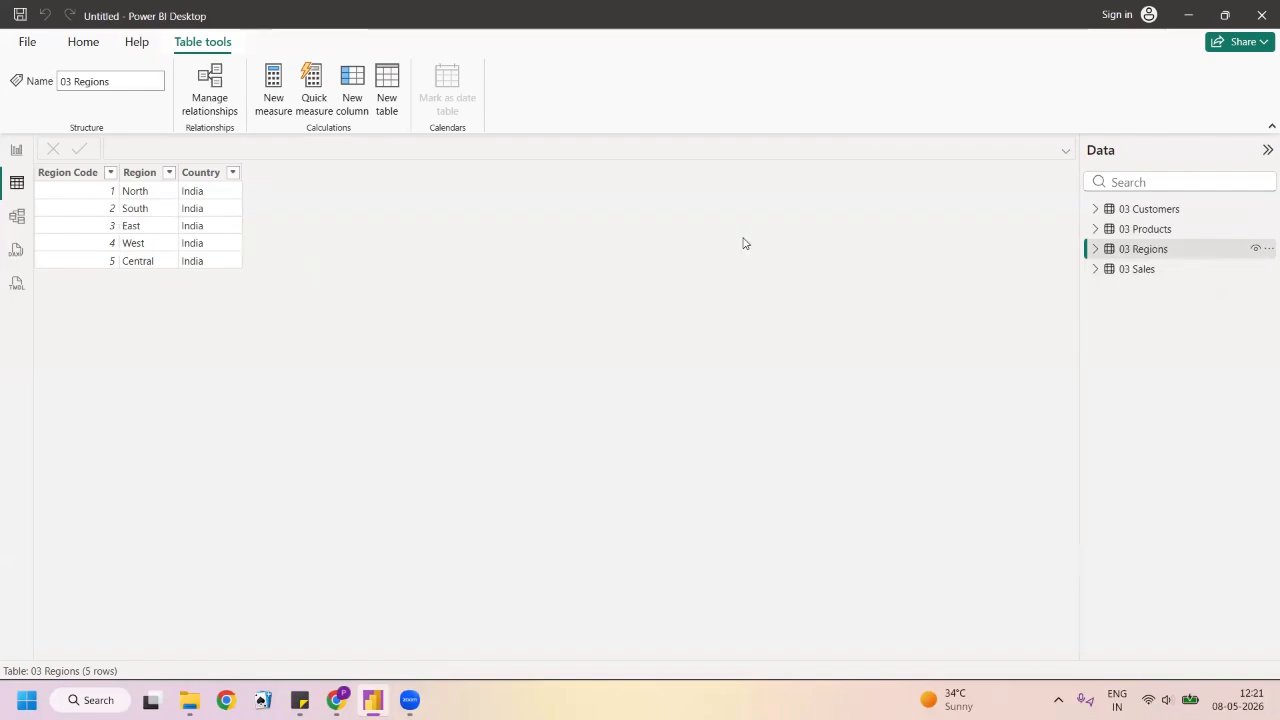
pyautogui.click(1140, 271)
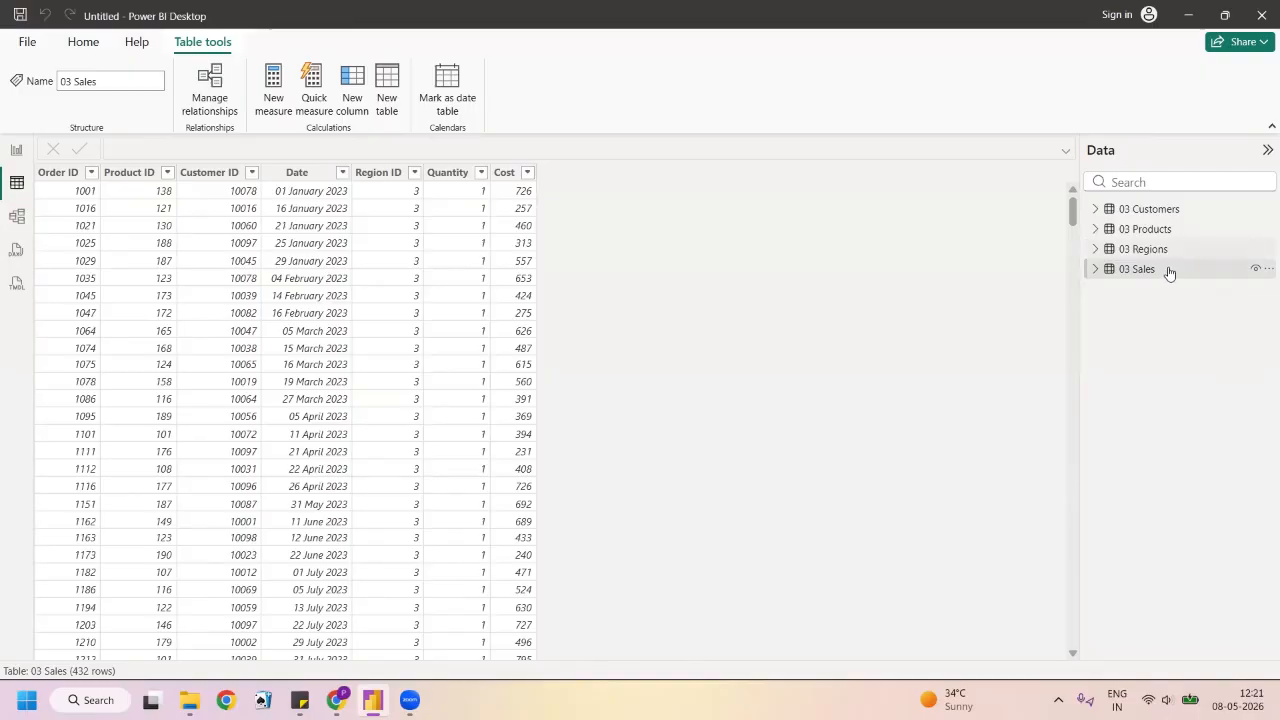
pyautogui.moveTo(1163, 277)
pyautogui.moveTo(1136, 220)
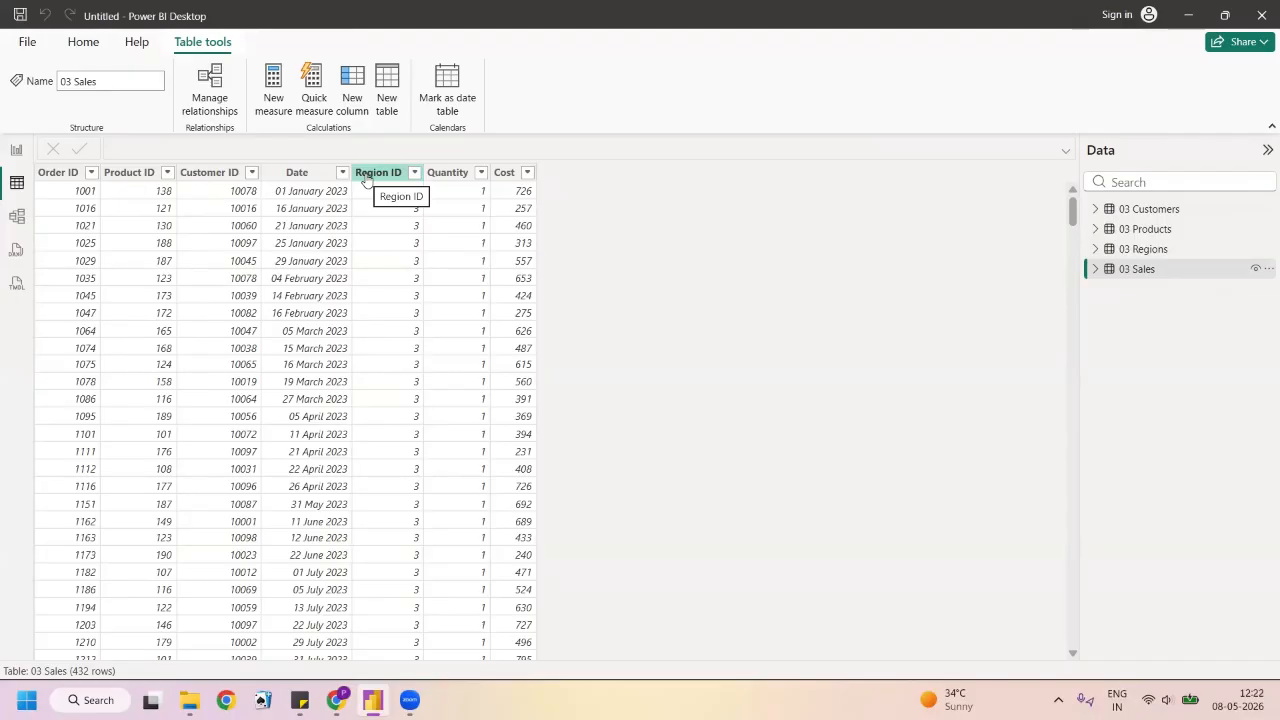
# Show the data model with the side panes collapsed and move the 03 Sales table below 03 Products
pyautogui.click(17, 221)
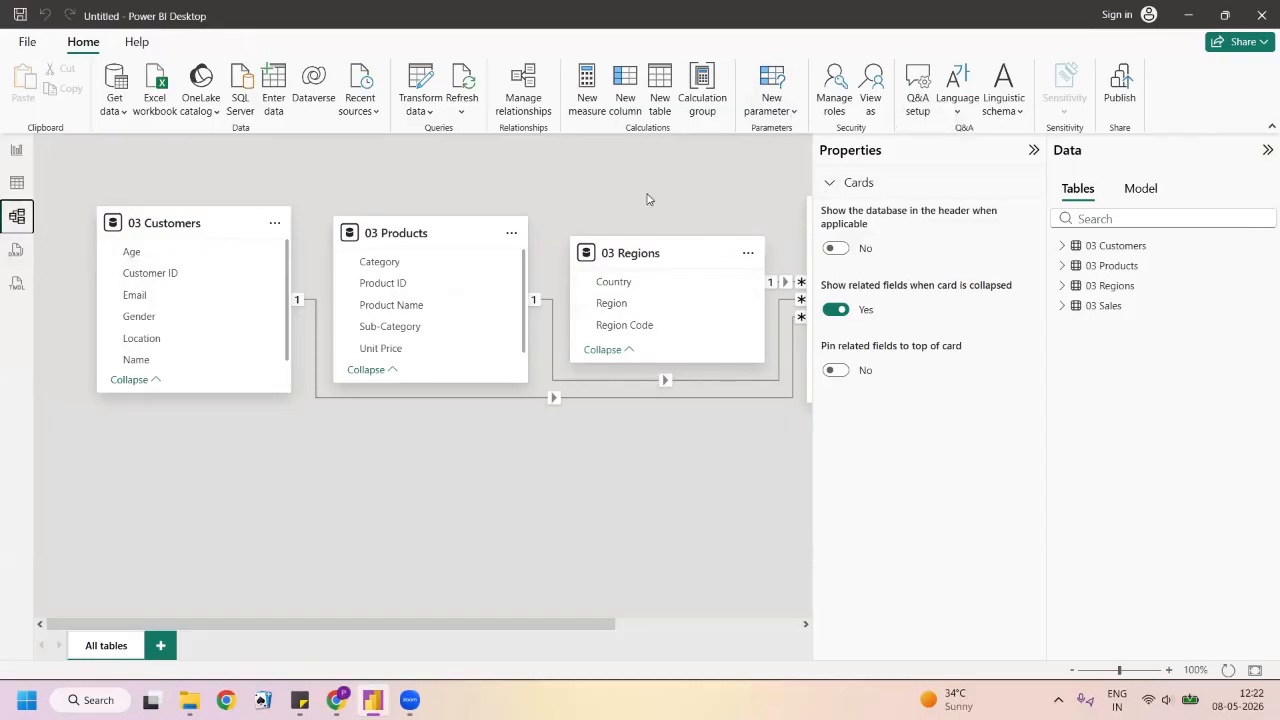
pyautogui.click(1034, 151)
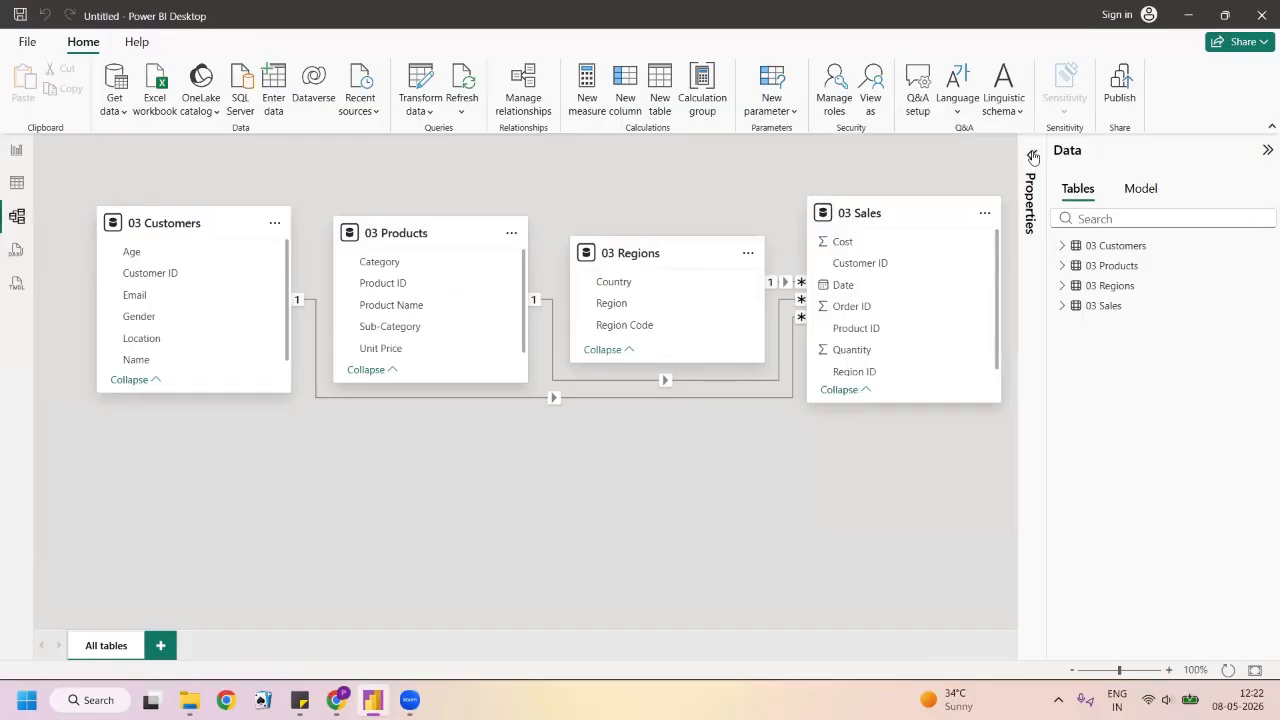
pyautogui.click(1265, 152)
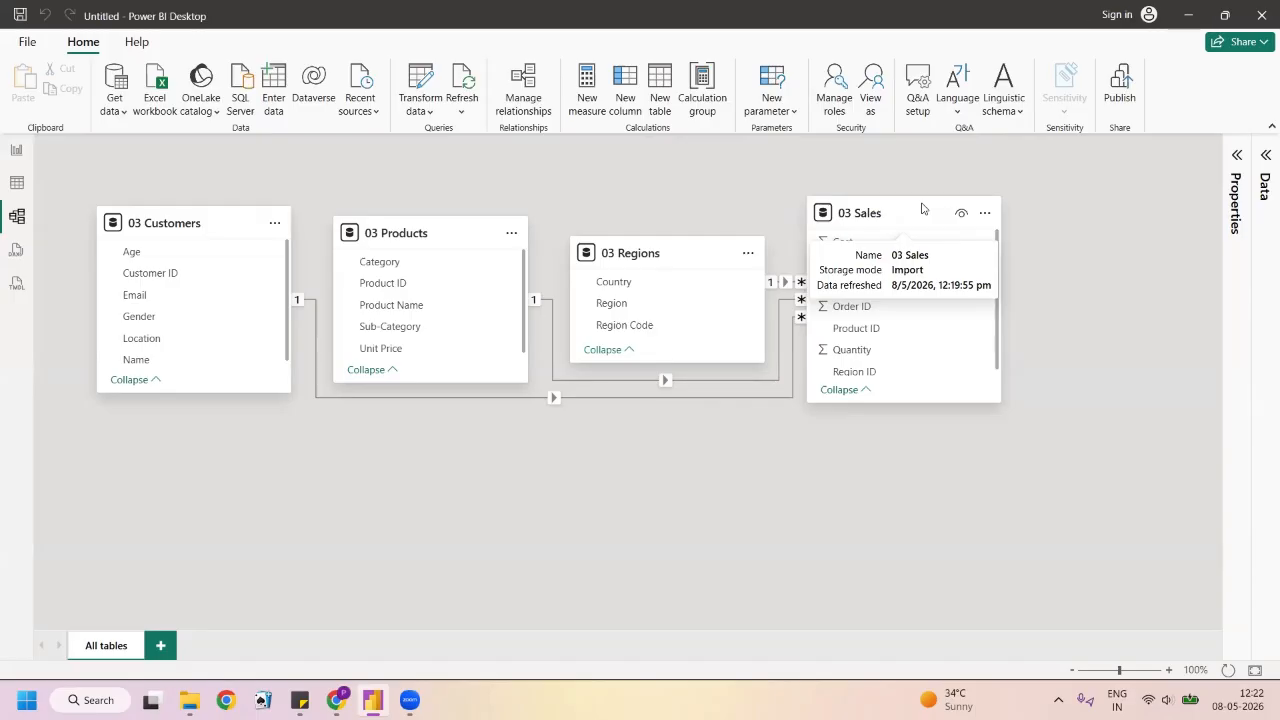
pyautogui.moveTo(922, 208); pyautogui.dragTo(442, 458)
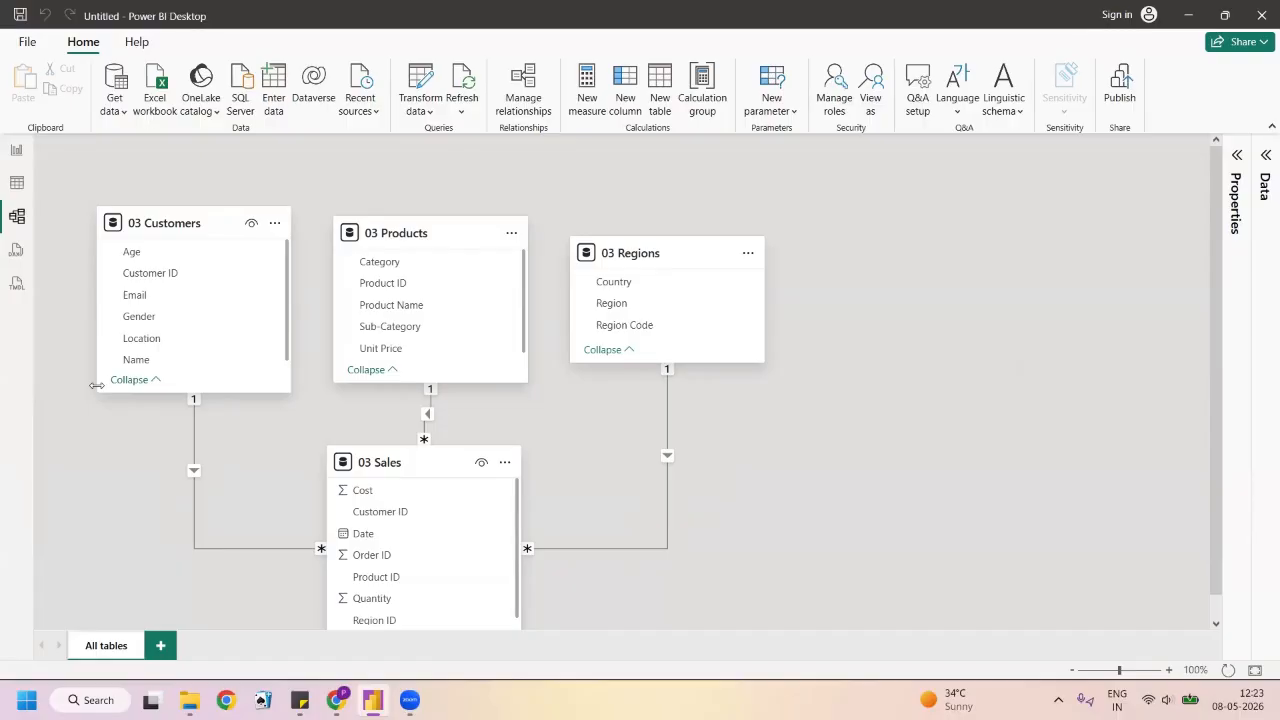
# Examine the relationship between 03 Customers and 03 Sales, including its linked columns, cardinality and available cross-filter directions, leaving the settings unsaved
pyautogui.click(195, 437)
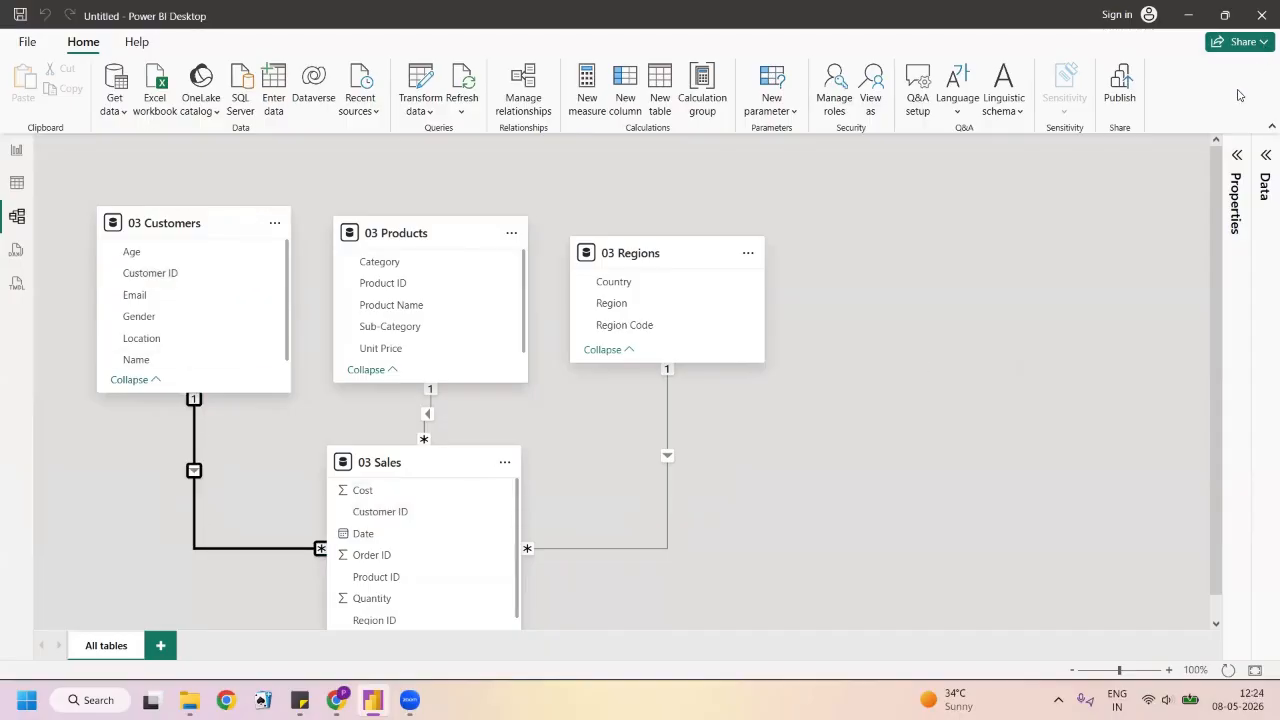
pyautogui.click(1237, 157)
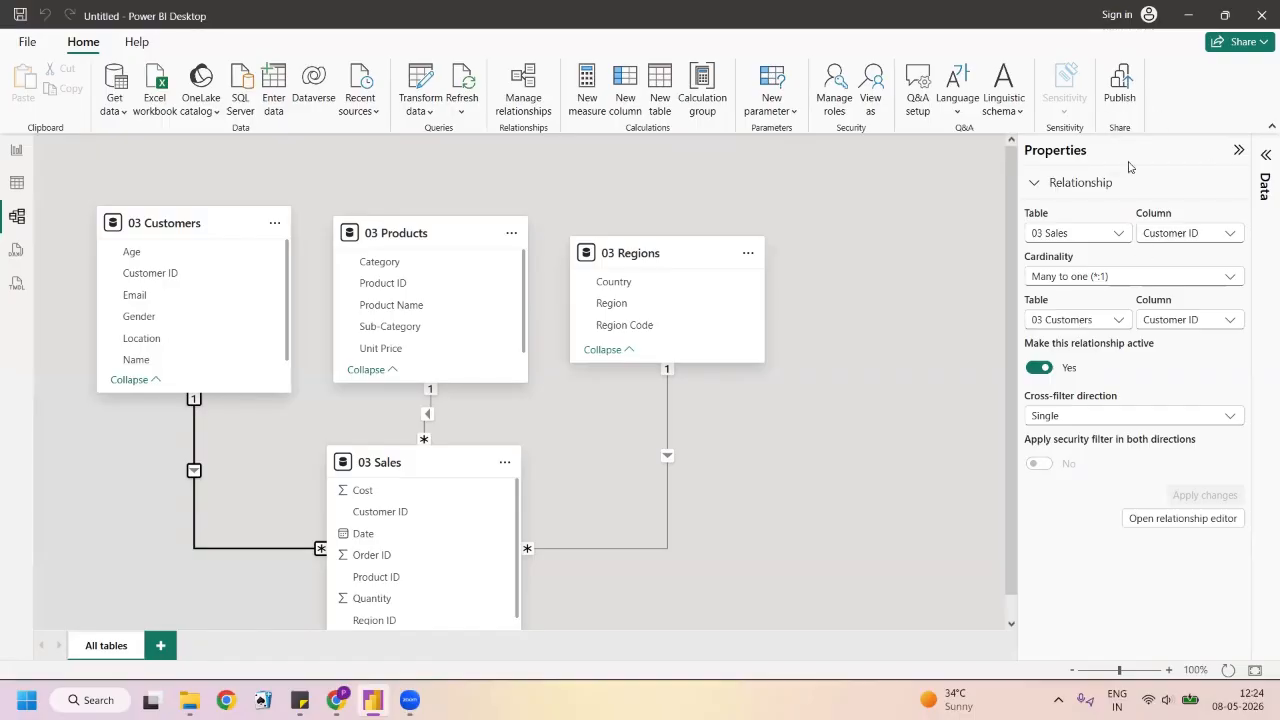
pyautogui.click(195, 438)
pyautogui.doubleClick(195, 438)
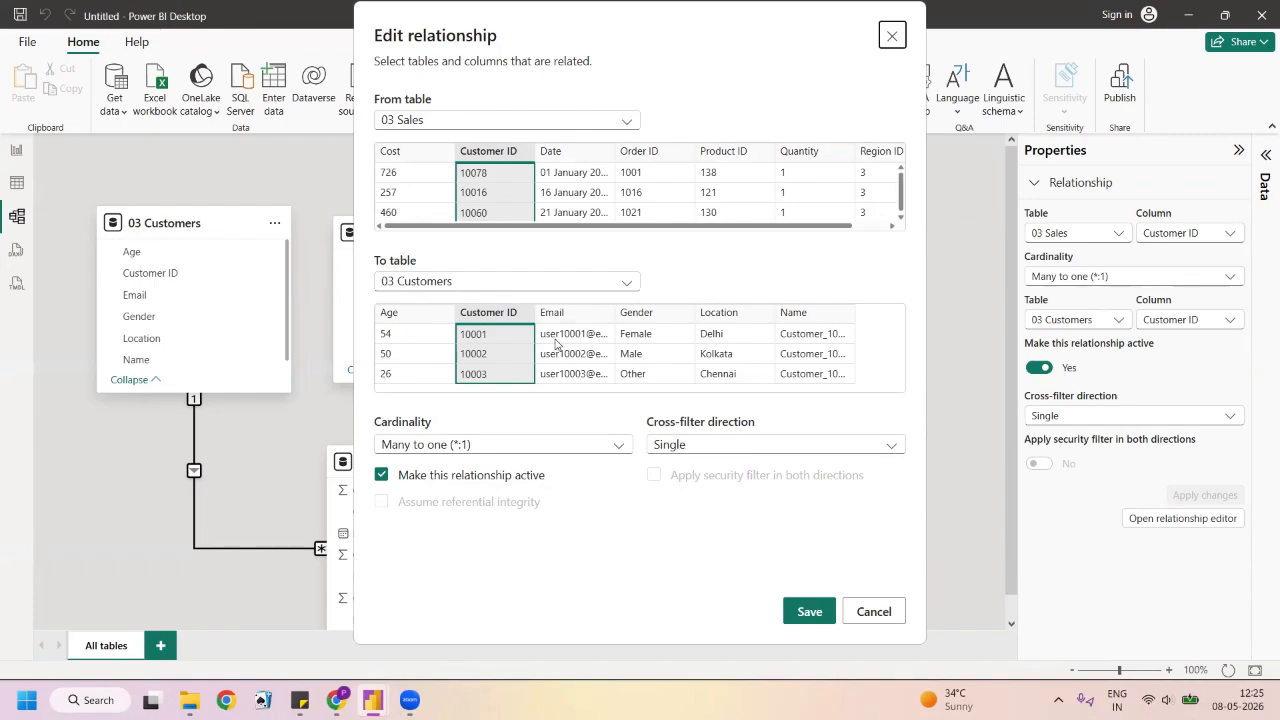
pyautogui.click(707, 446)
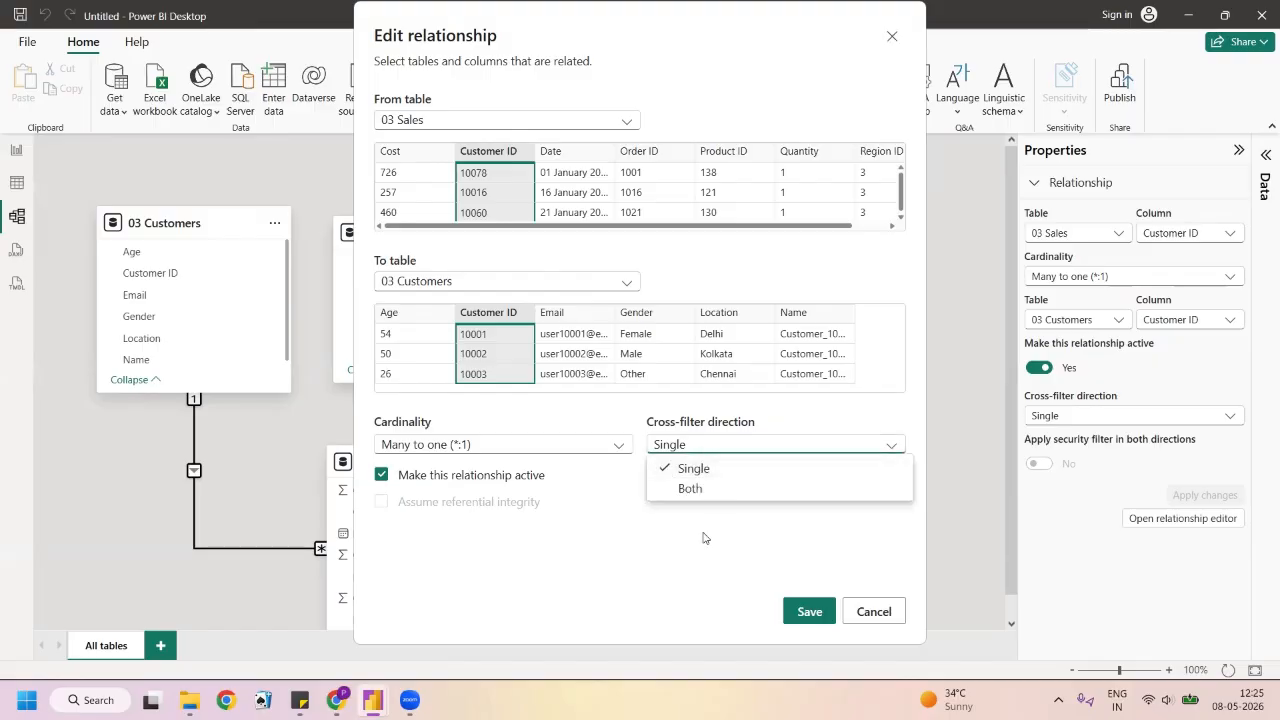
pyautogui.click(627, 581)
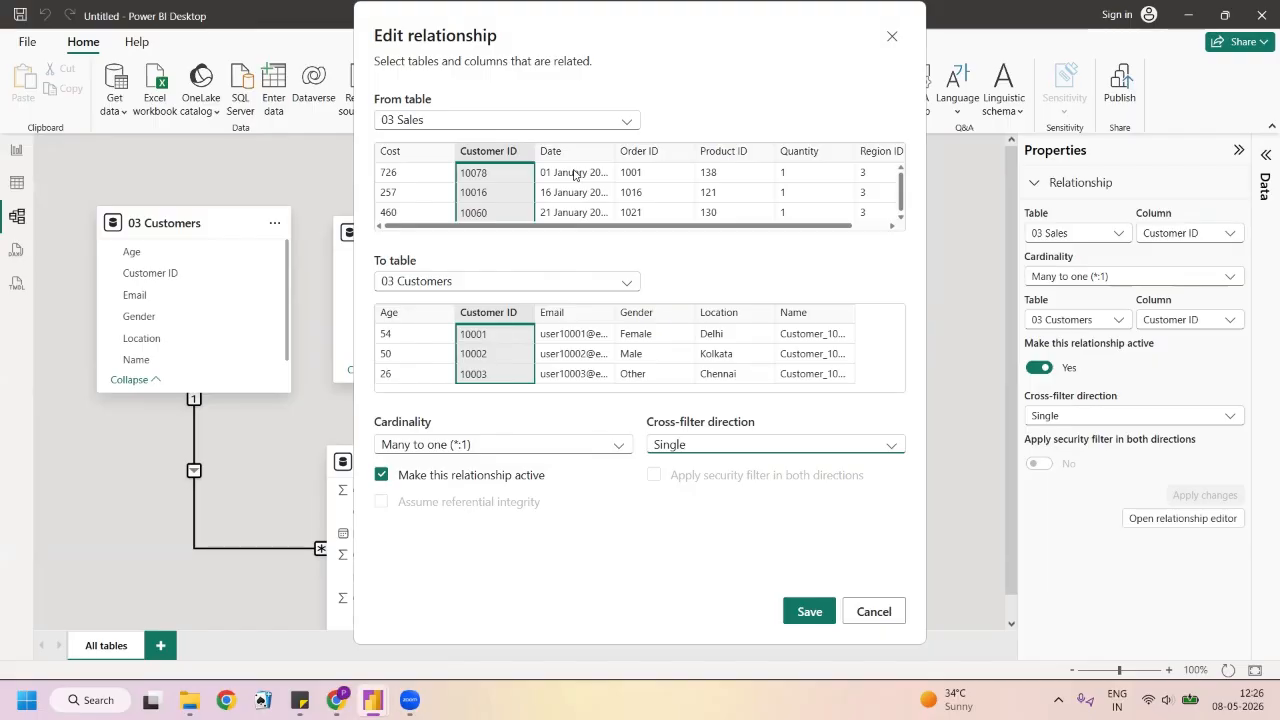
pyautogui.click(717, 448)
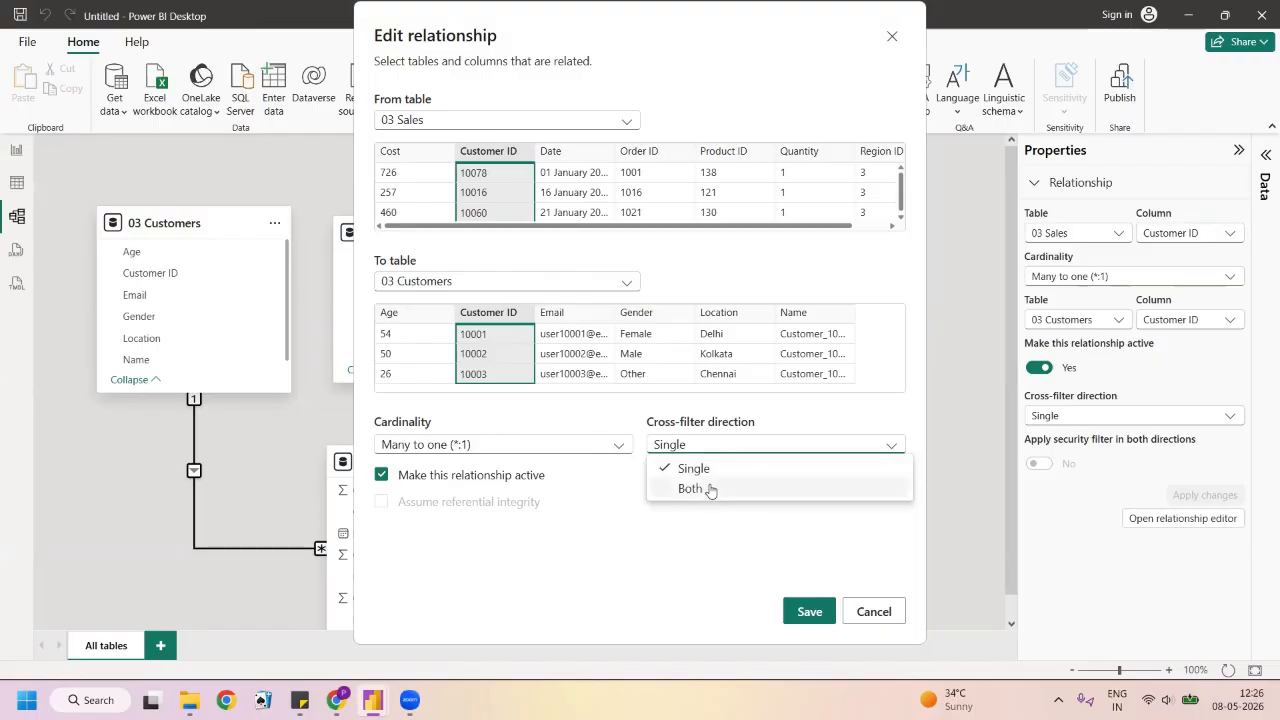
pyautogui.click(581, 538)
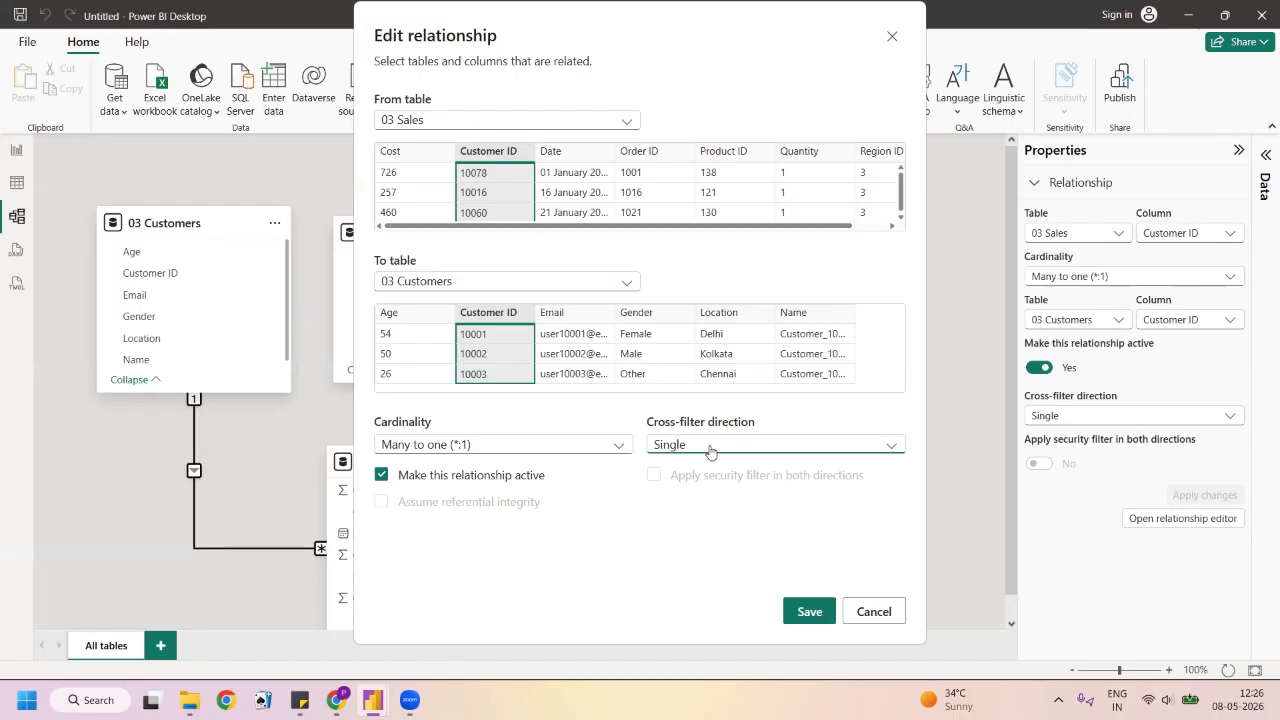
pyautogui.click(892, 40)
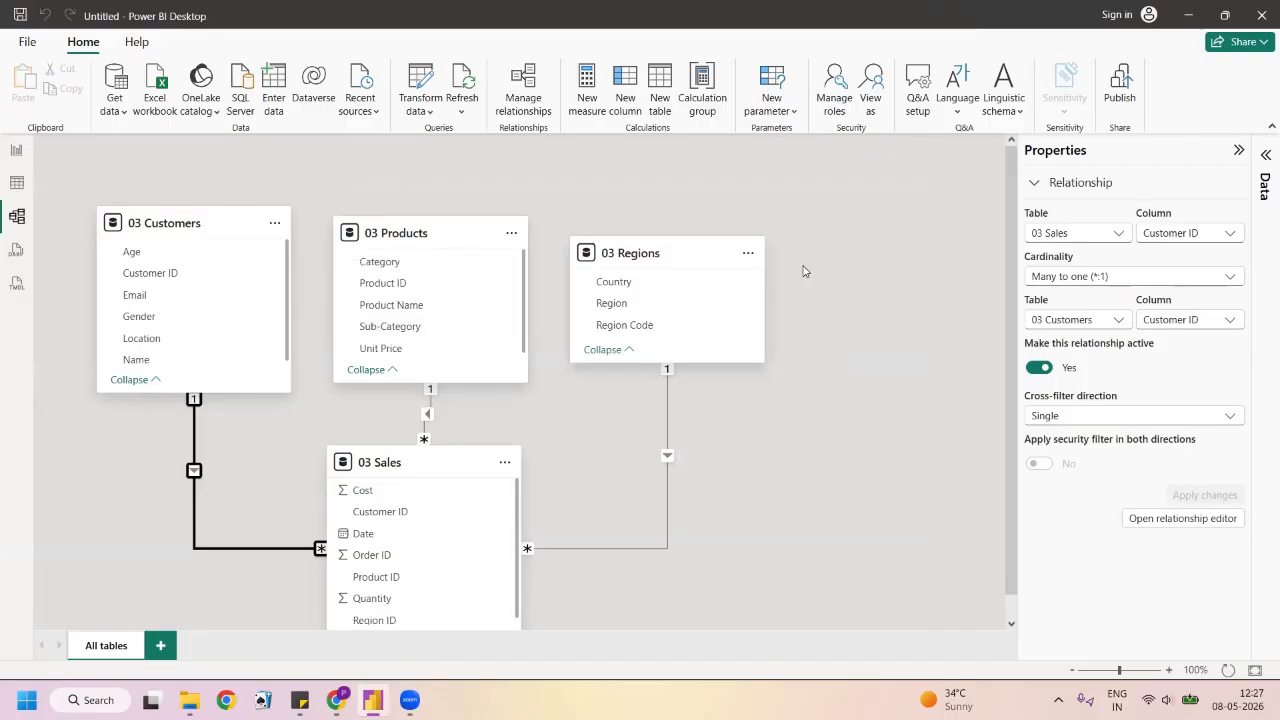
# Review the model's list of relationships and inspect the Product ID relationship between 03 Sales and 03 Products
pyautogui.click(522, 90)
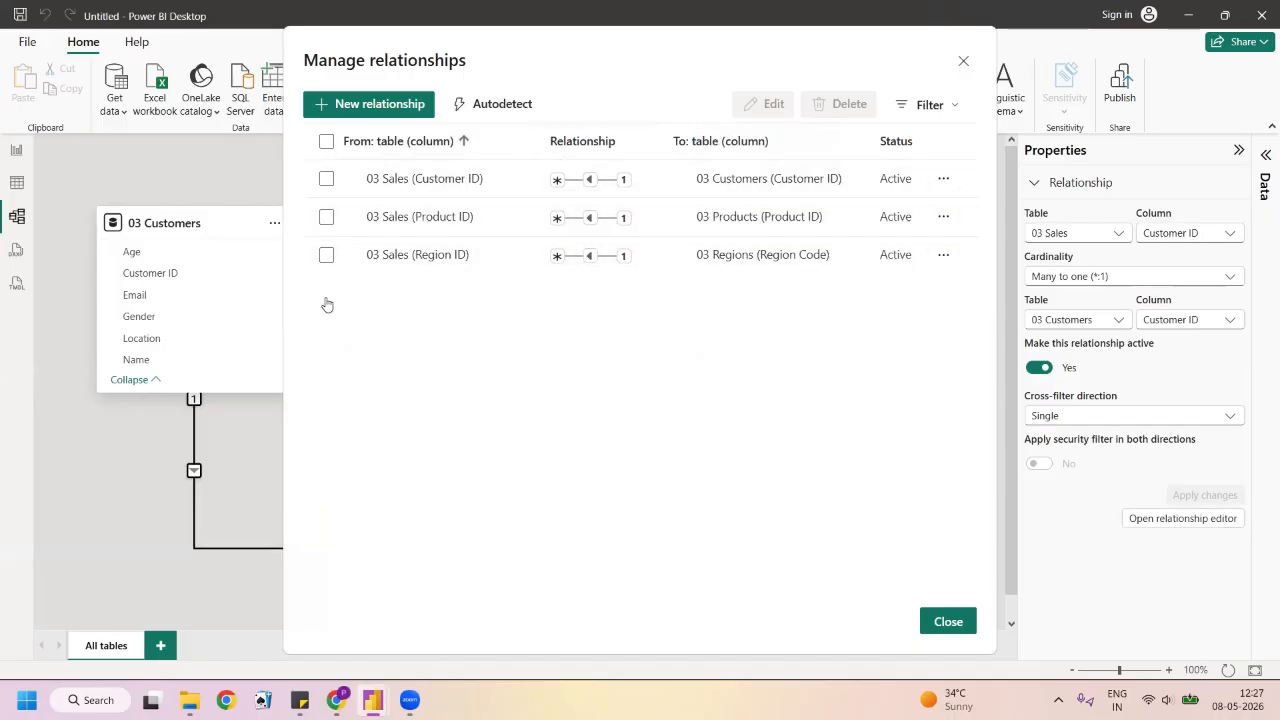
pyautogui.click(326, 217)
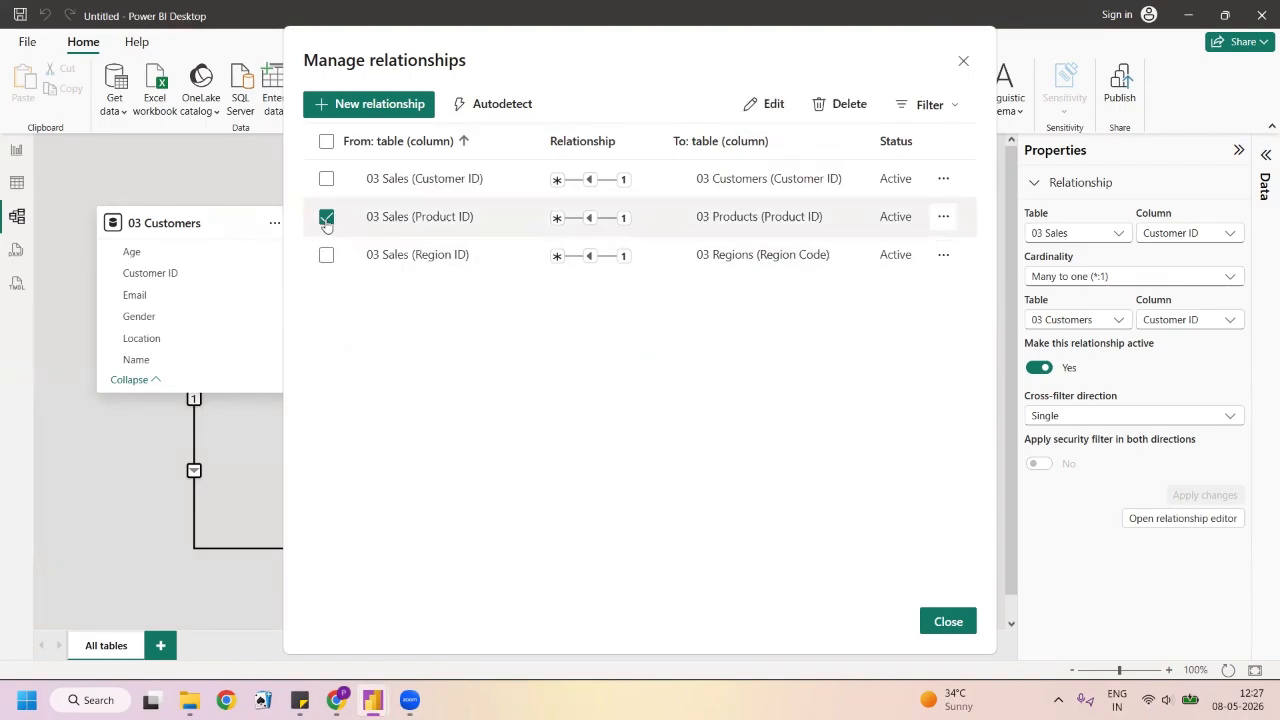
pyautogui.click(770, 110)
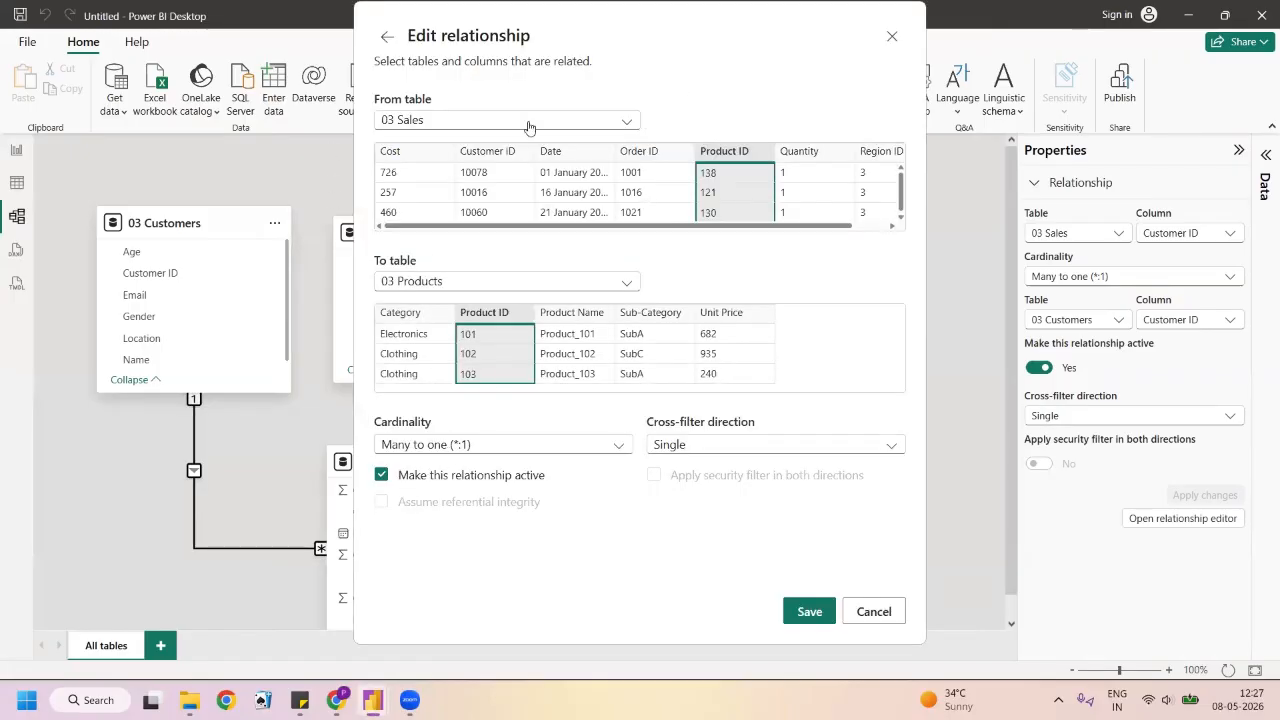
pyautogui.click(894, 38)
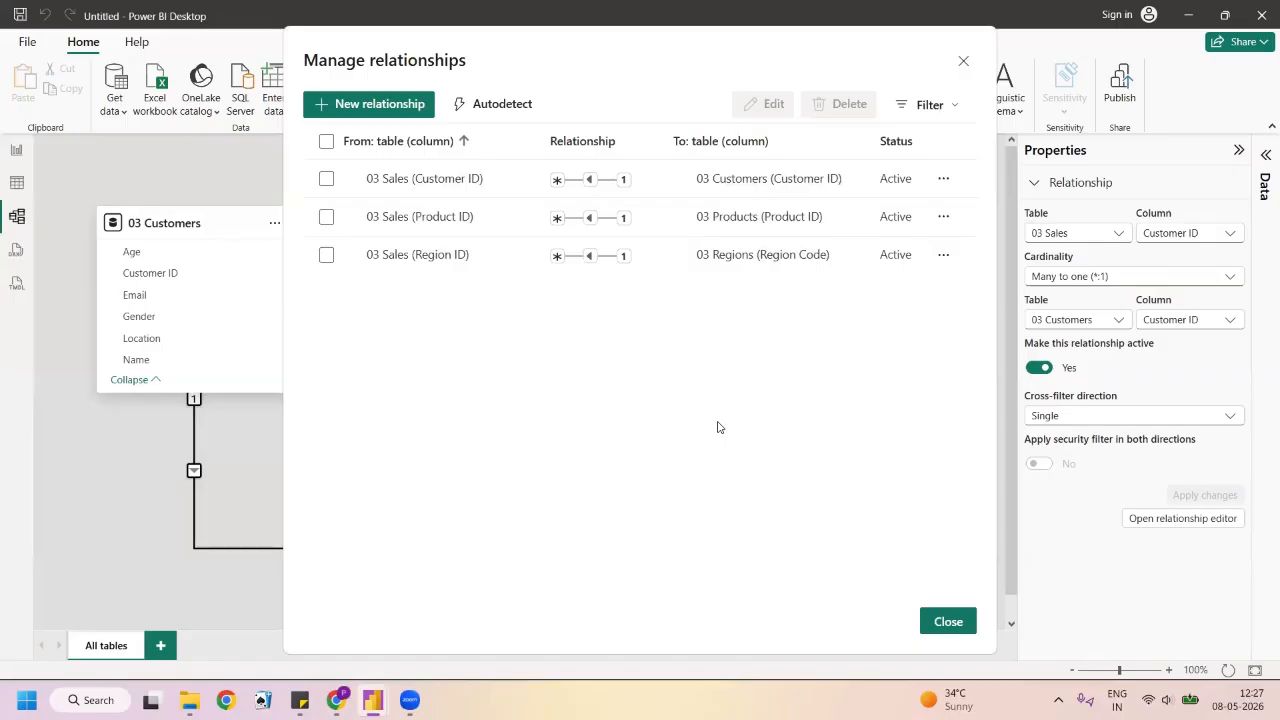
pyautogui.click(326, 216)
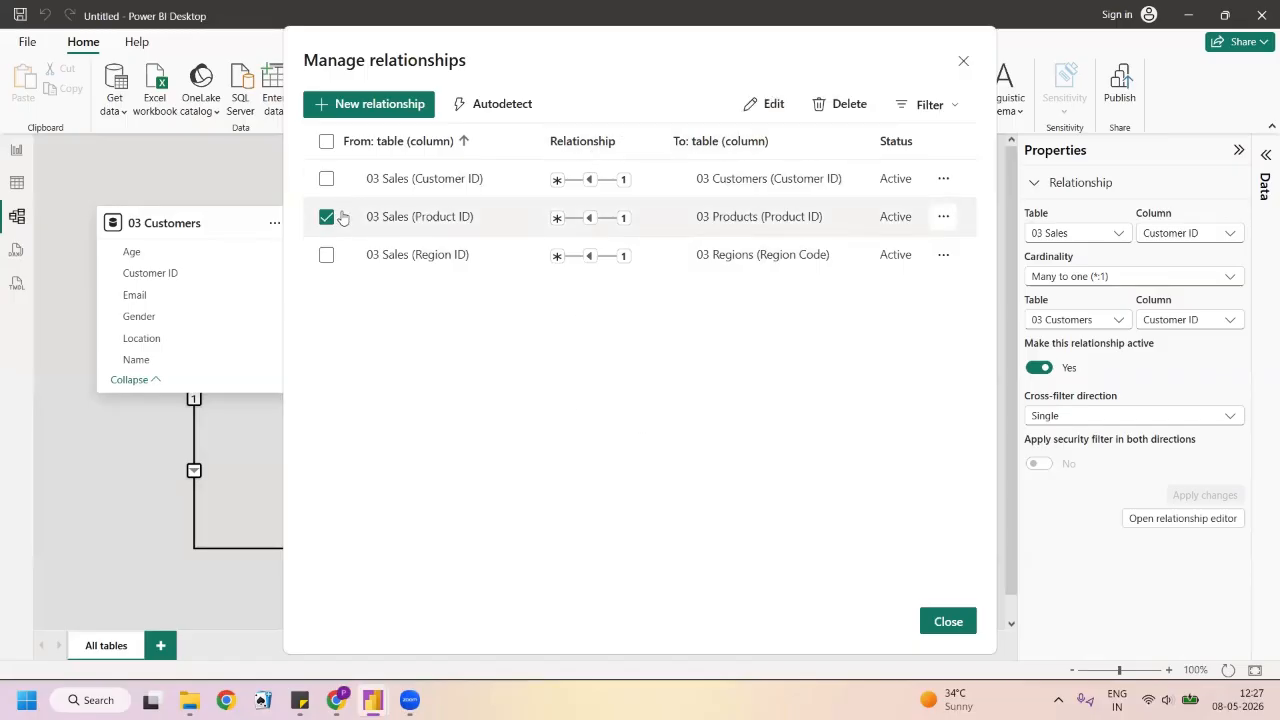
pyautogui.click(962, 66)
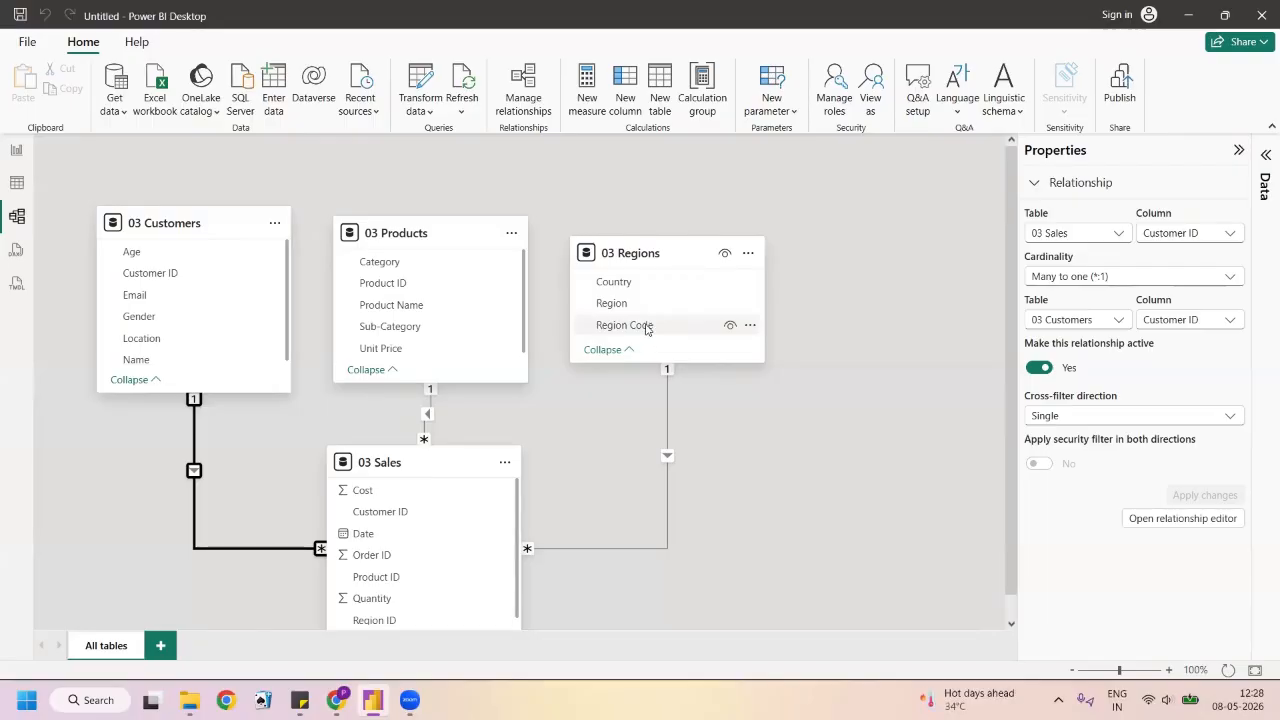
# Inspect the settings of the relationship linking Region ID in 03 Sales to Region Code in 03 Regions
pyautogui.click(667, 394)
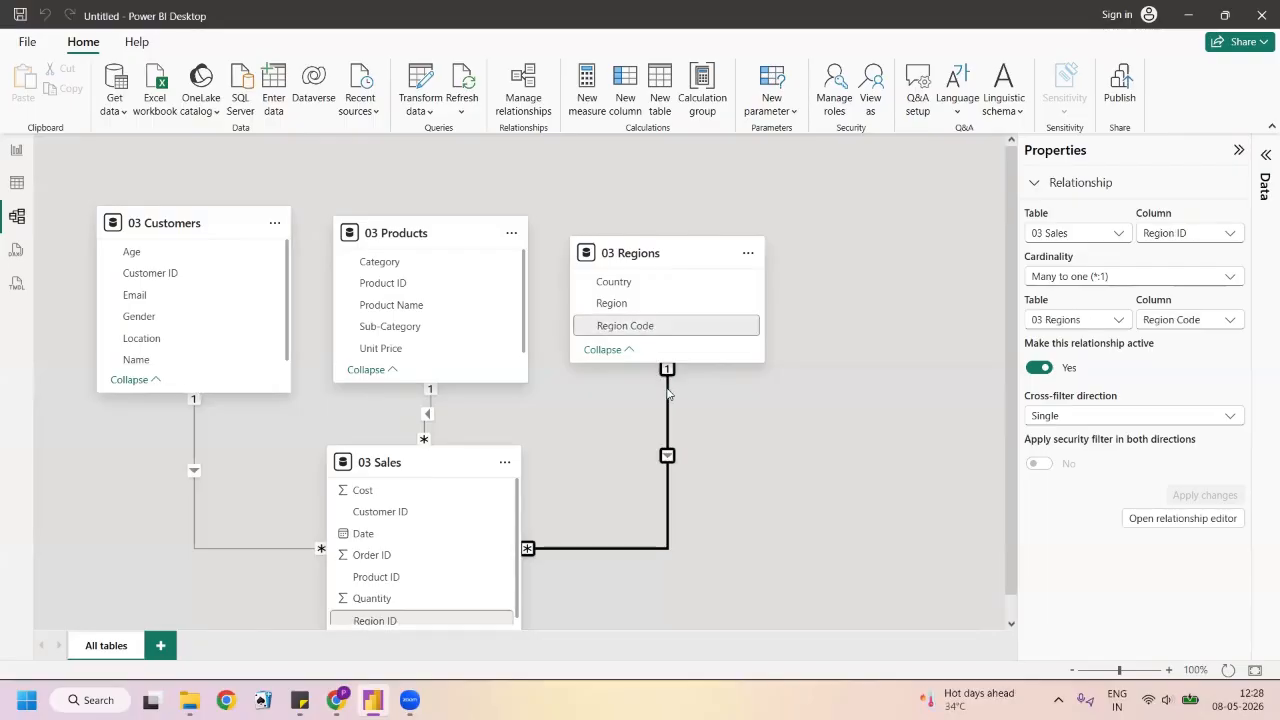
pyautogui.doubleClick(667, 394)
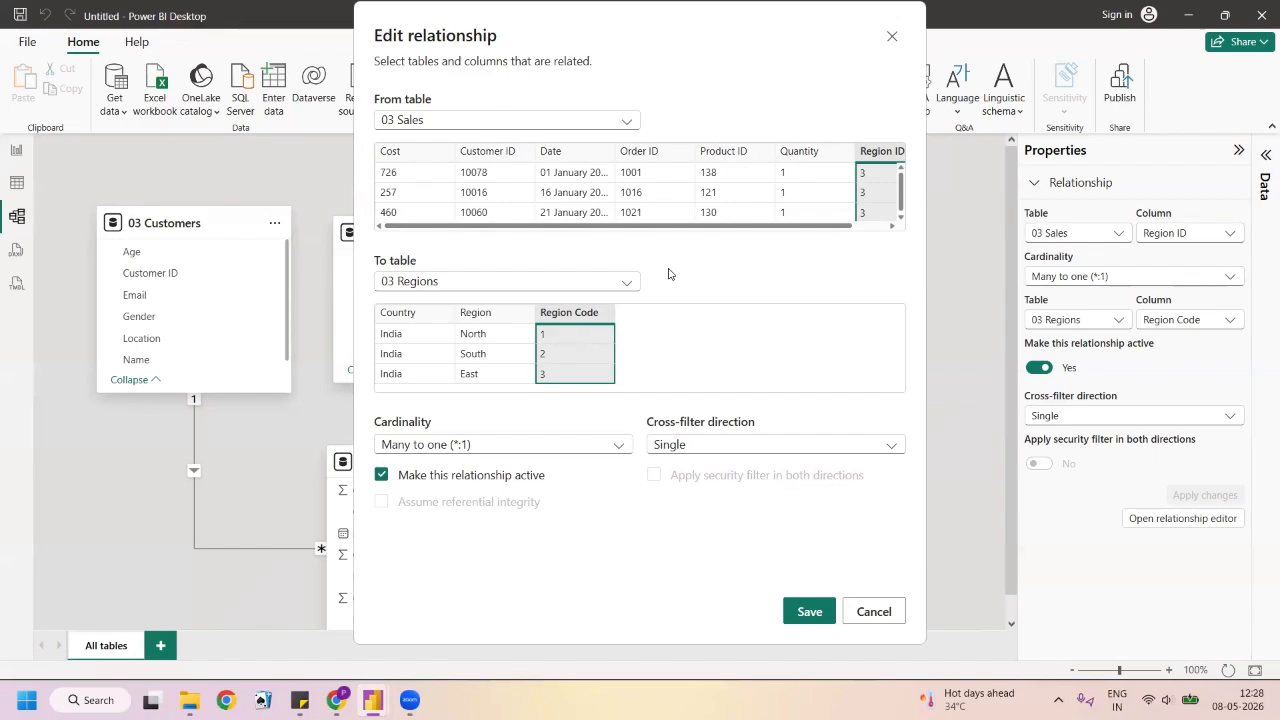
pyautogui.click(891, 40)
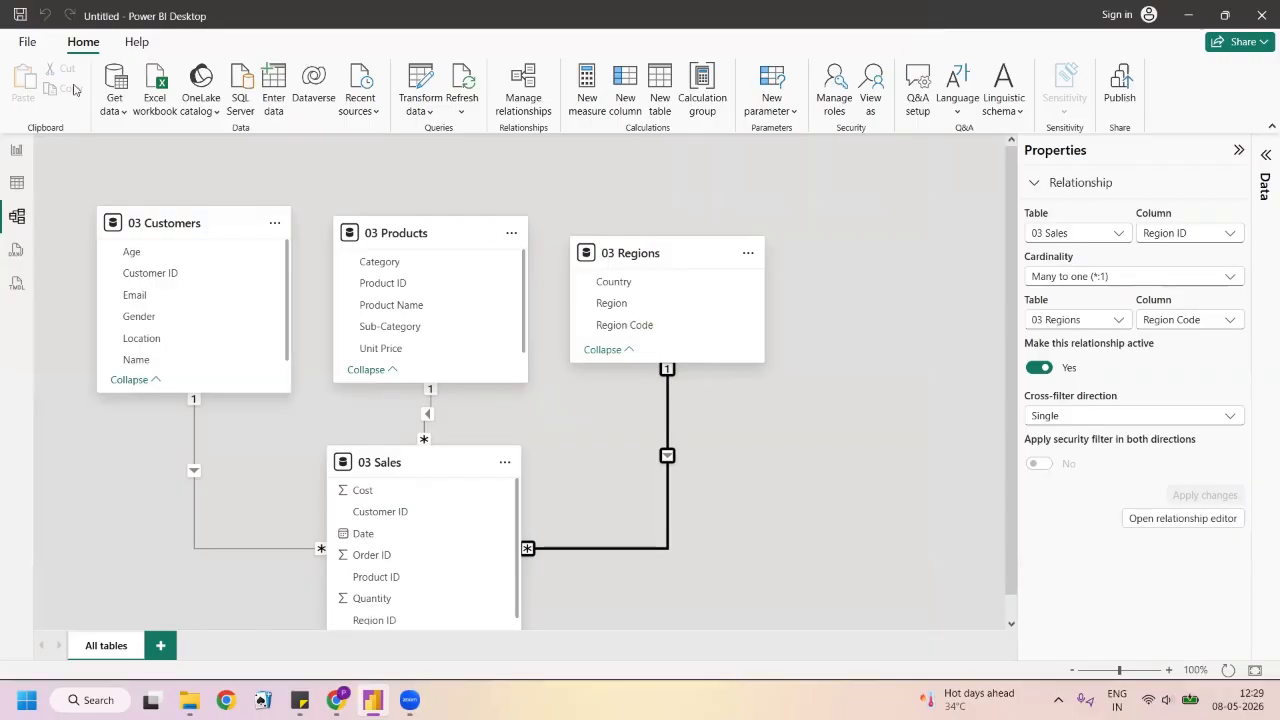
# Create a clustered column chart of Quantity by Region ID from 03 Sales on the report page and enlarge it
pyautogui.click(14, 151)
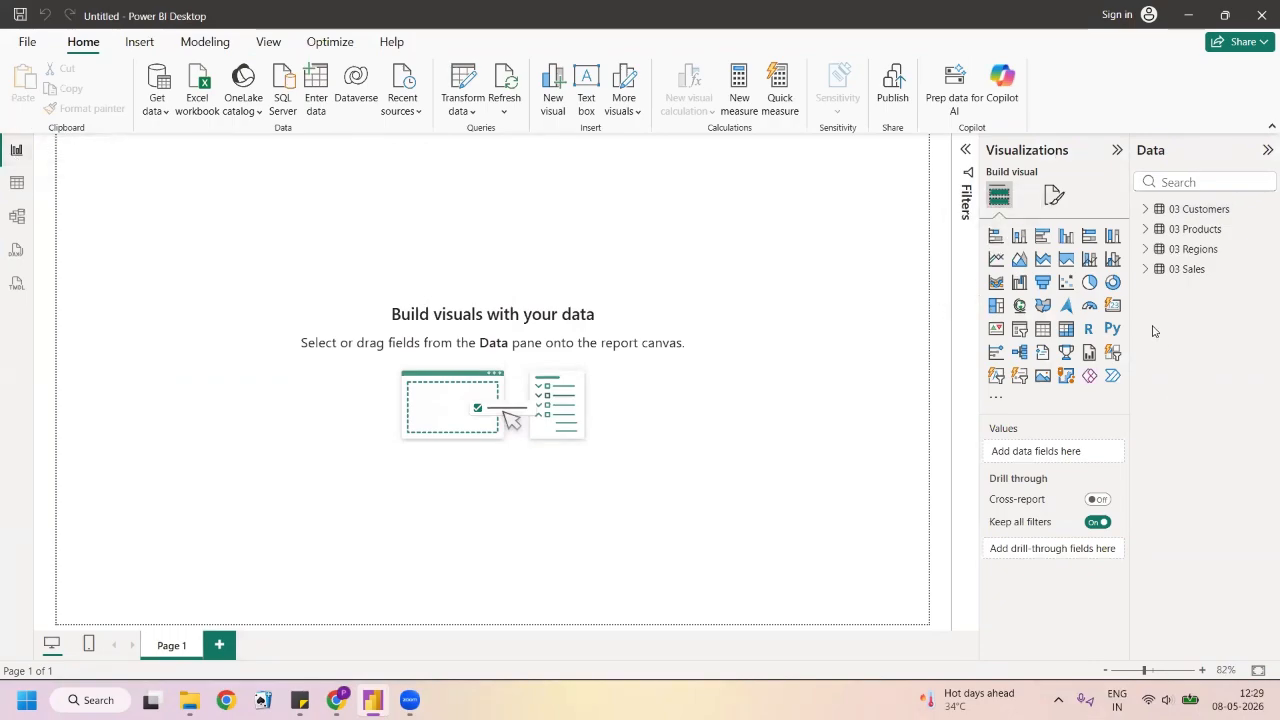
pyautogui.click(1148, 271)
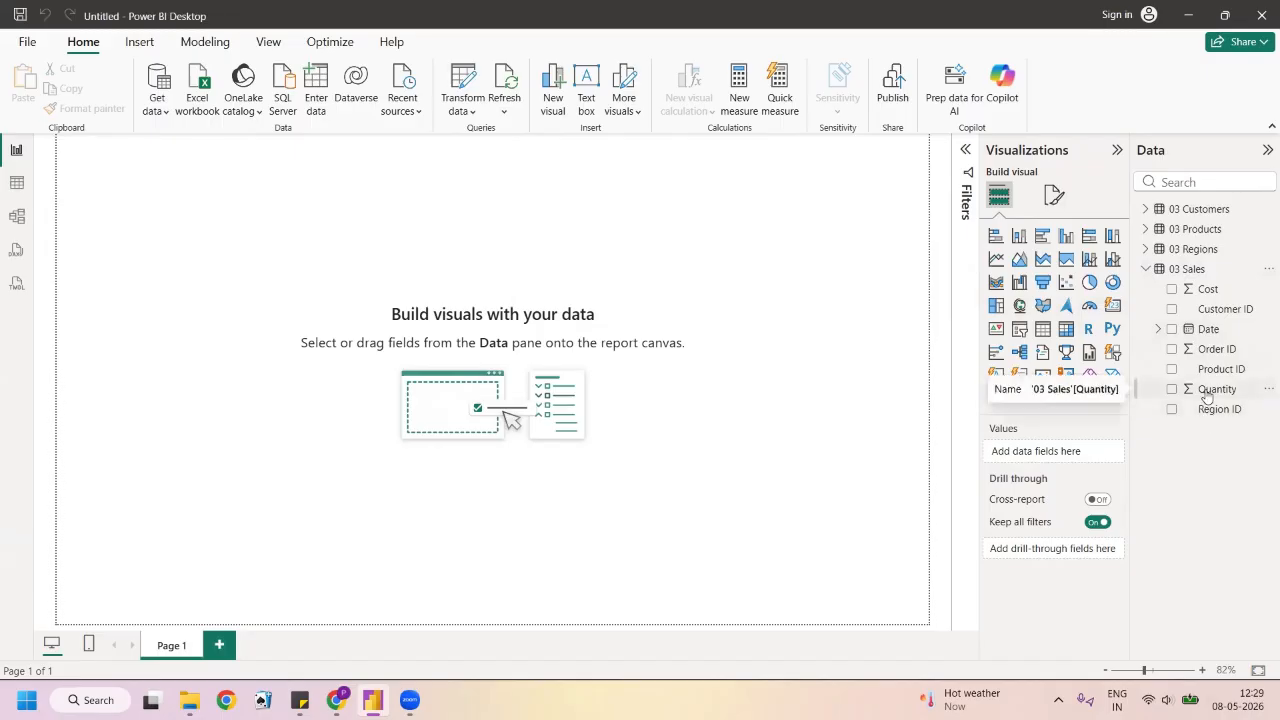
pyautogui.click(1067, 237)
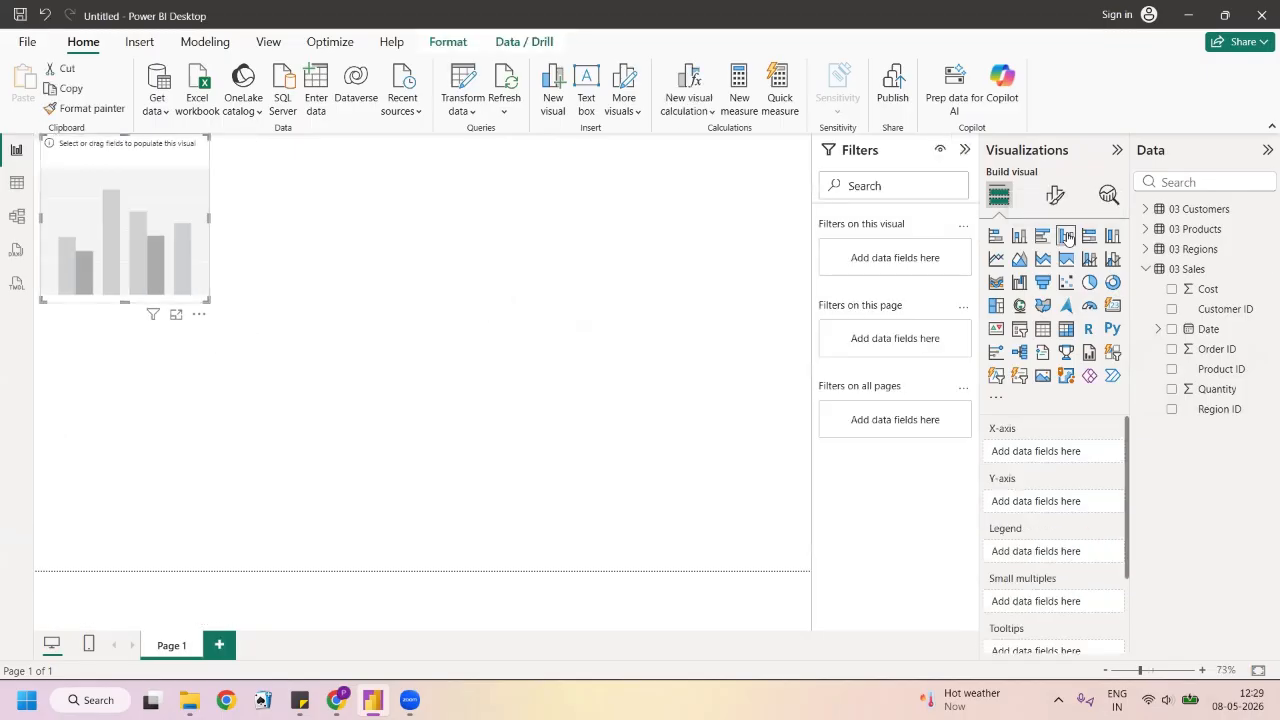
pyautogui.click(1172, 389)
pyautogui.click(1172, 409)
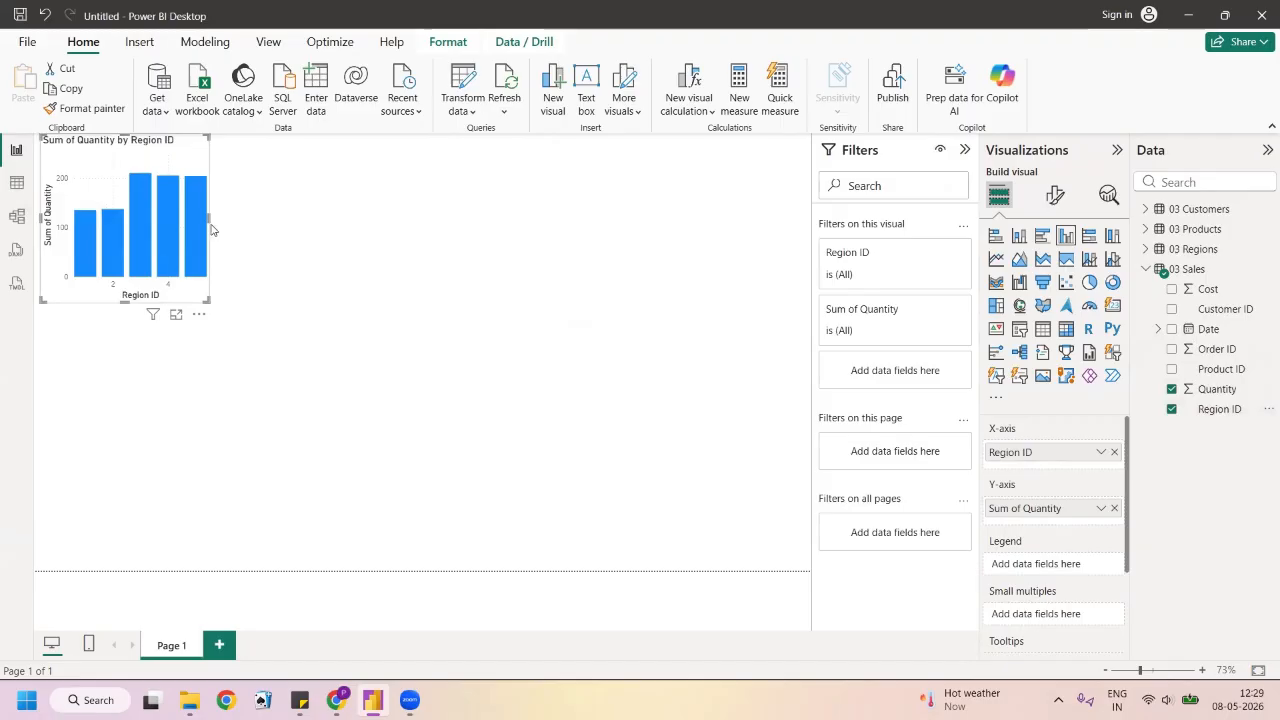
pyautogui.moveTo(209, 220); pyautogui.dragTo(292, 219)
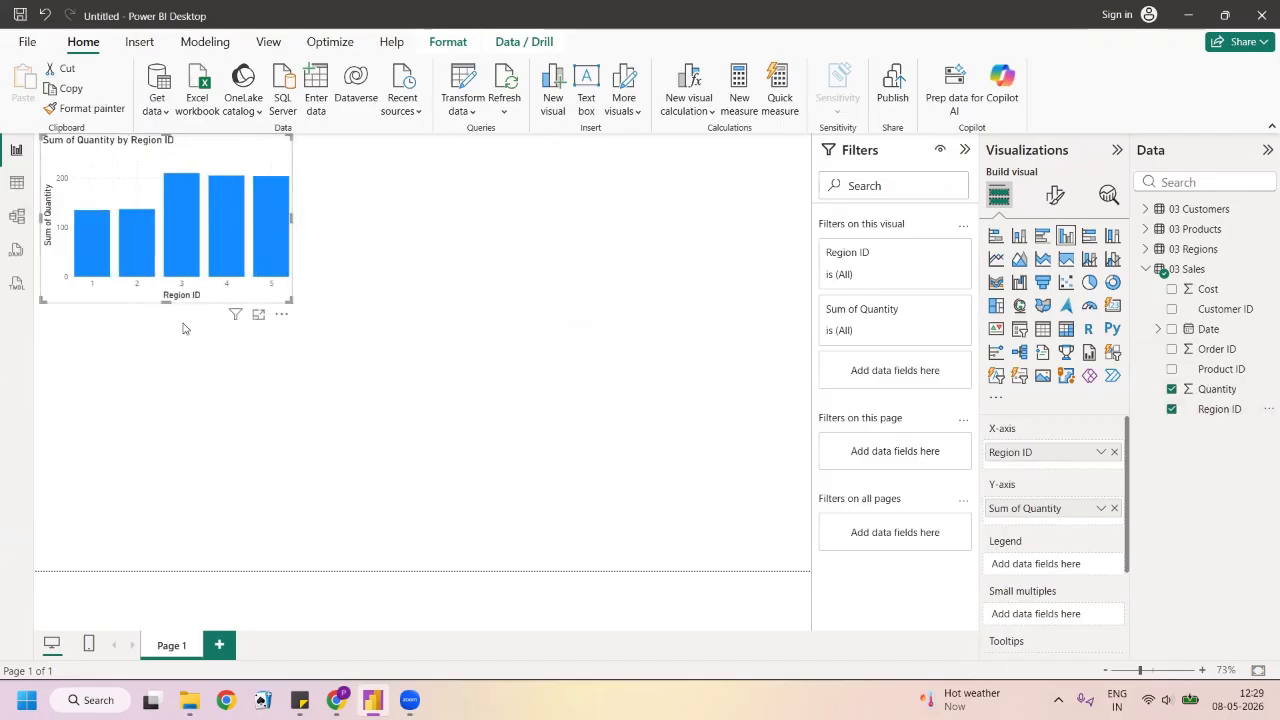
pyautogui.moveTo(166, 302); pyautogui.dragTo(168, 336)
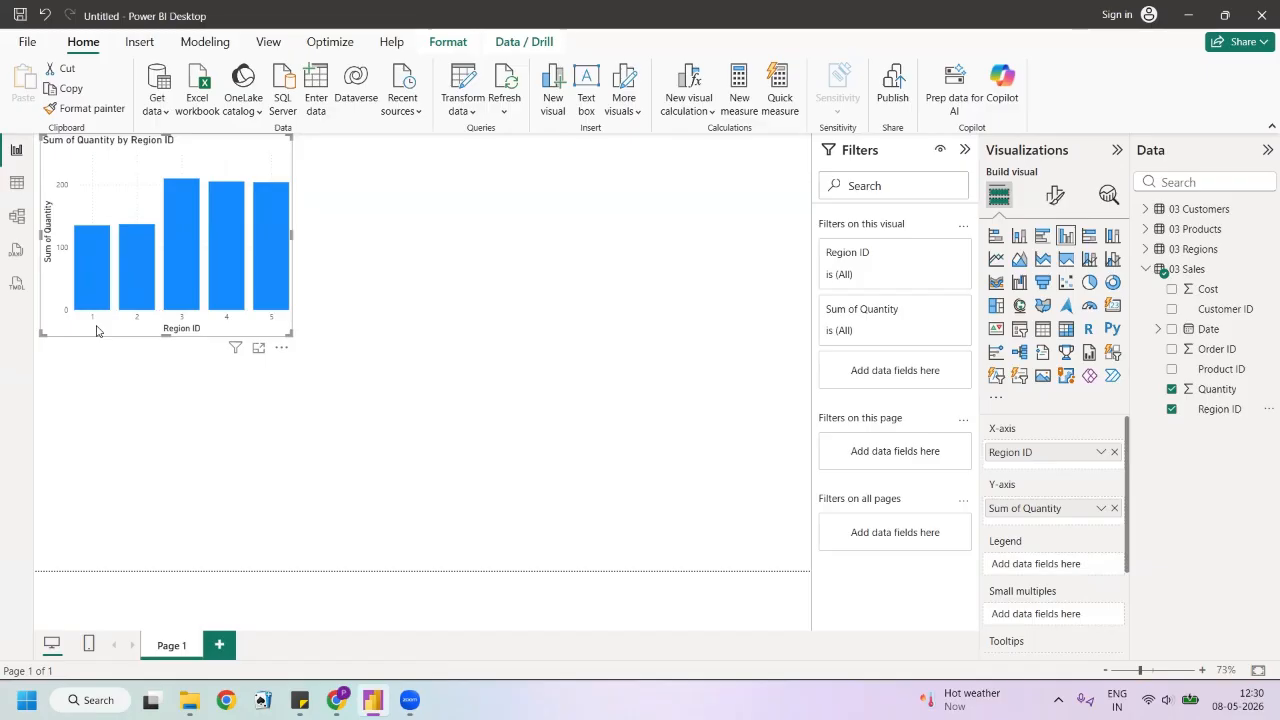
# Replace Region ID in the quantity chart with the Region field from the 03 Regions table
pyautogui.click(1146, 249)
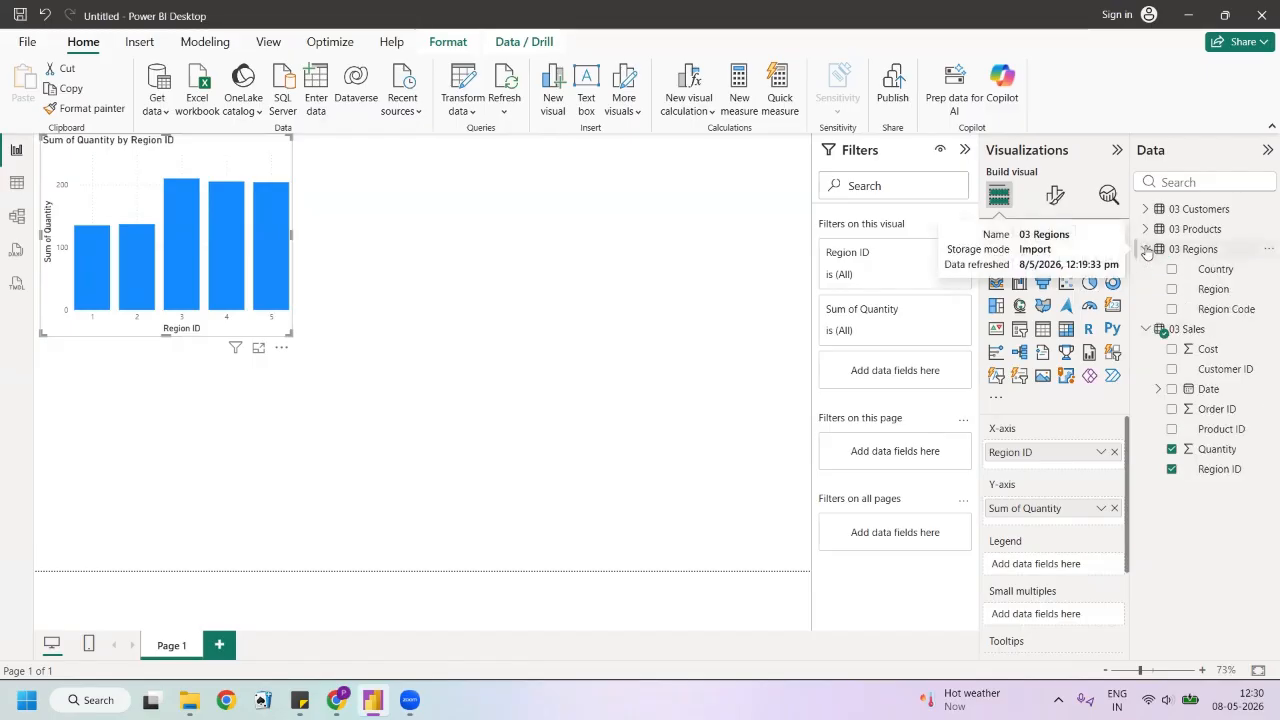
pyautogui.click(1171, 470)
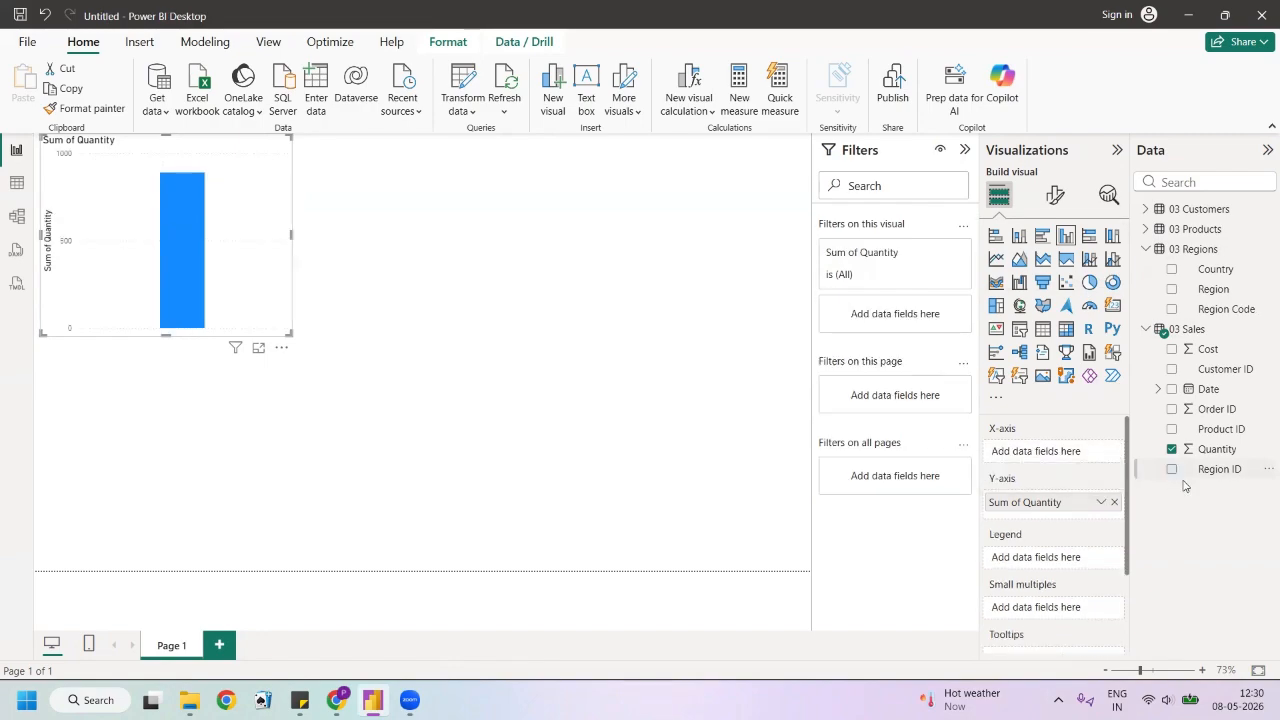
pyautogui.click(1172, 289)
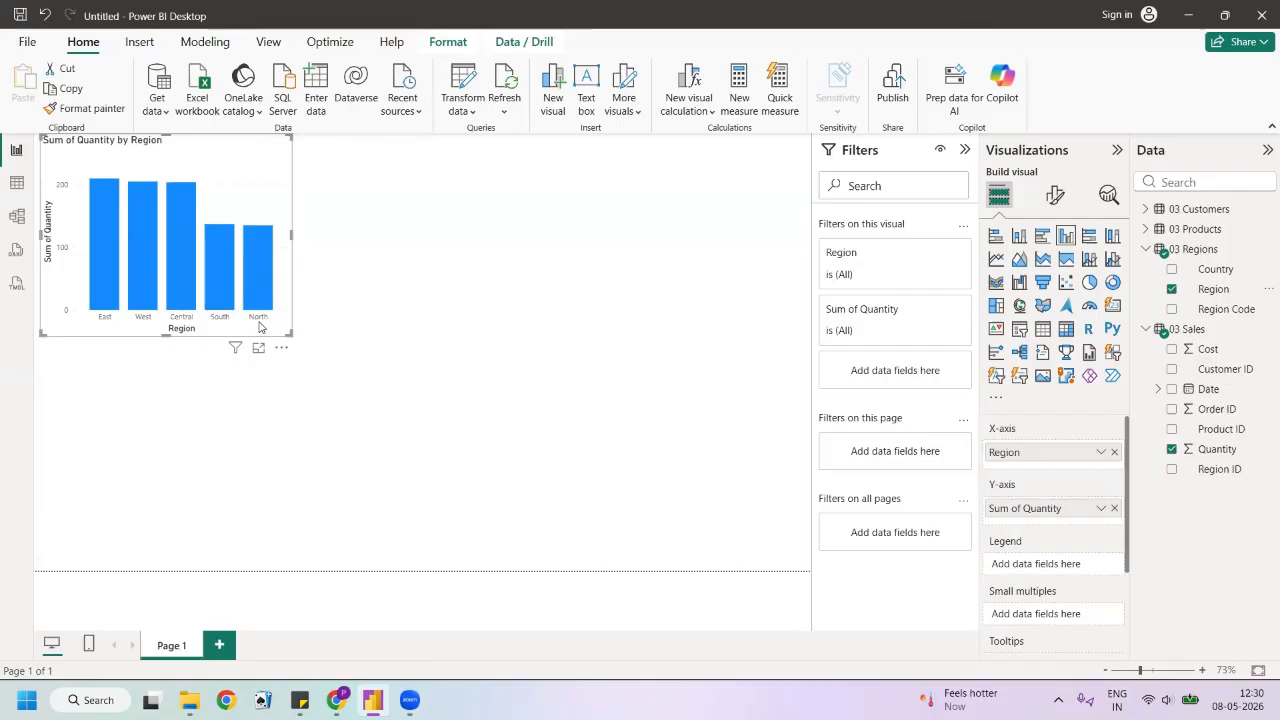
# Add a second clustered column chart of Cost by Region ID and place it to the right of the quantity chart
pyautogui.click(488, 237)
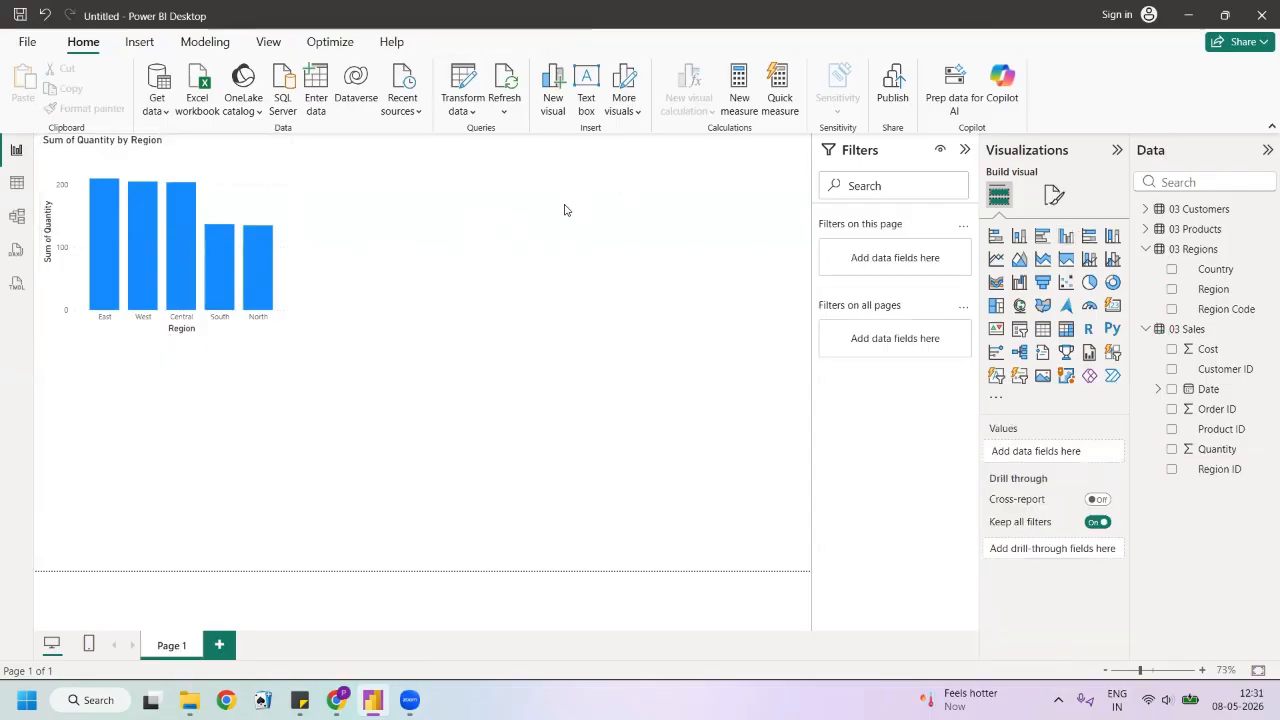
pyautogui.click(1066, 237)
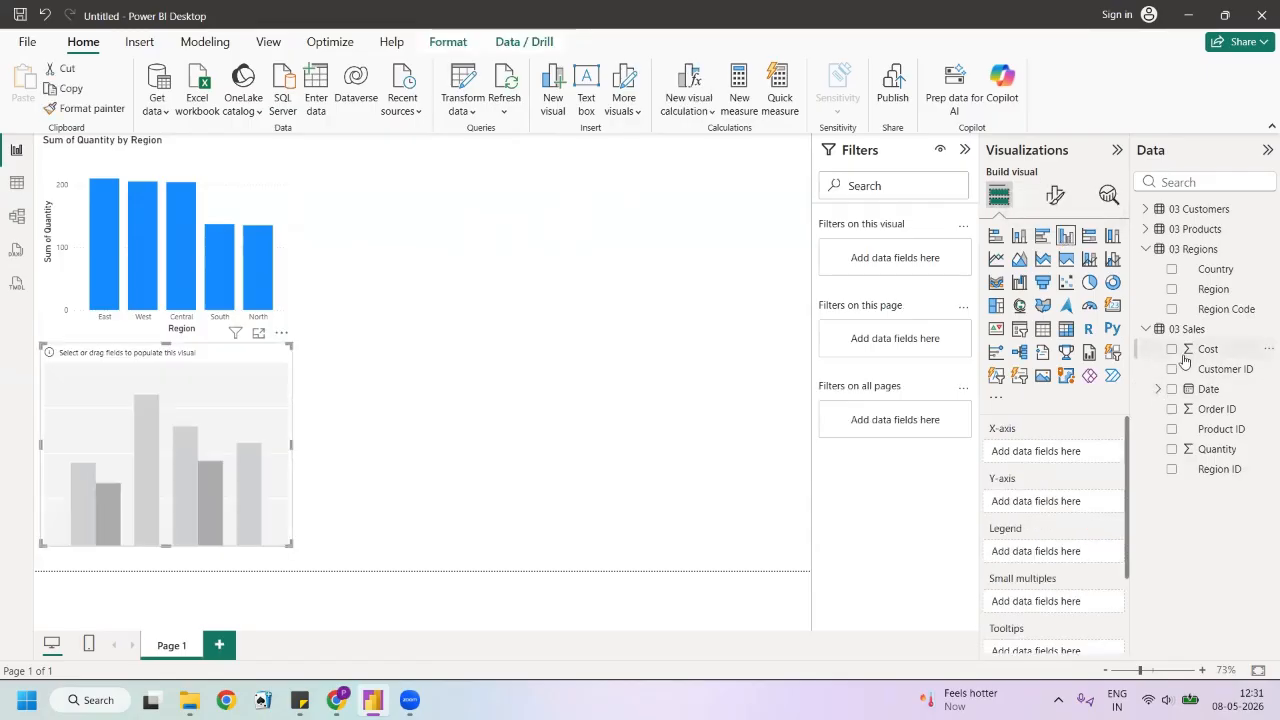
pyautogui.click(1172, 470)
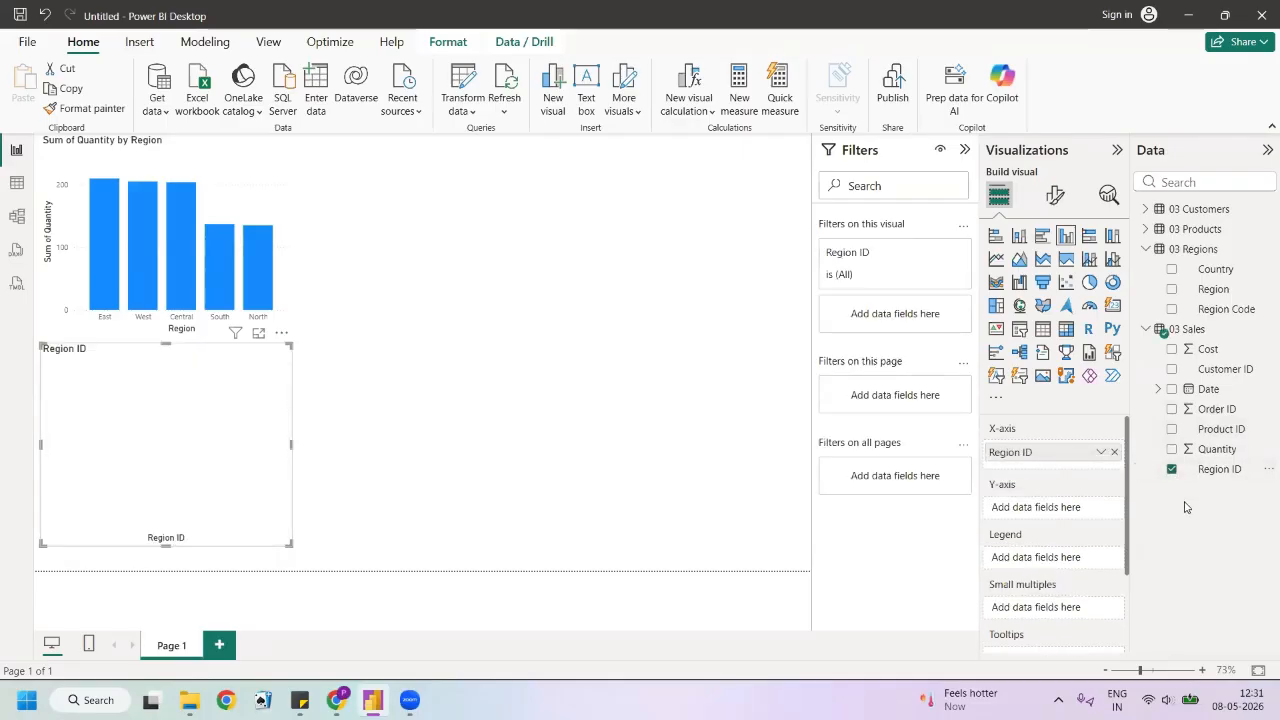
pyautogui.click(1172, 349)
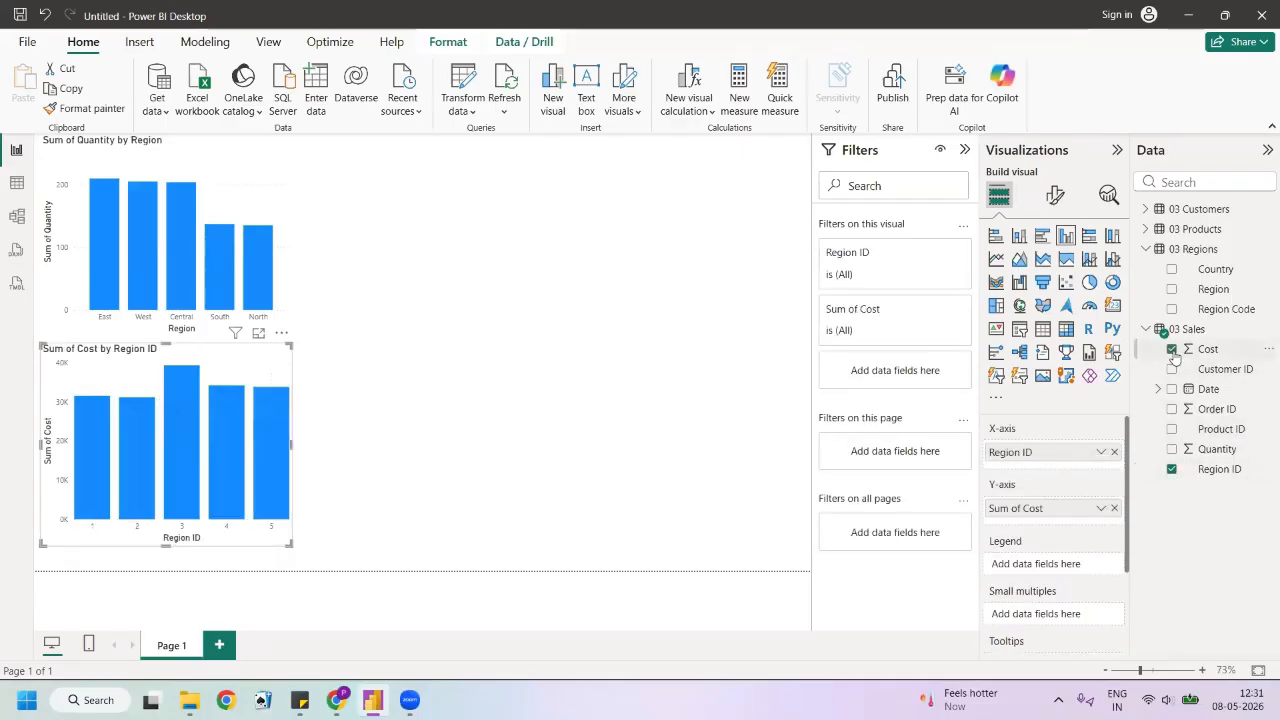
pyautogui.moveTo(265, 363); pyautogui.dragTo(604, 150)
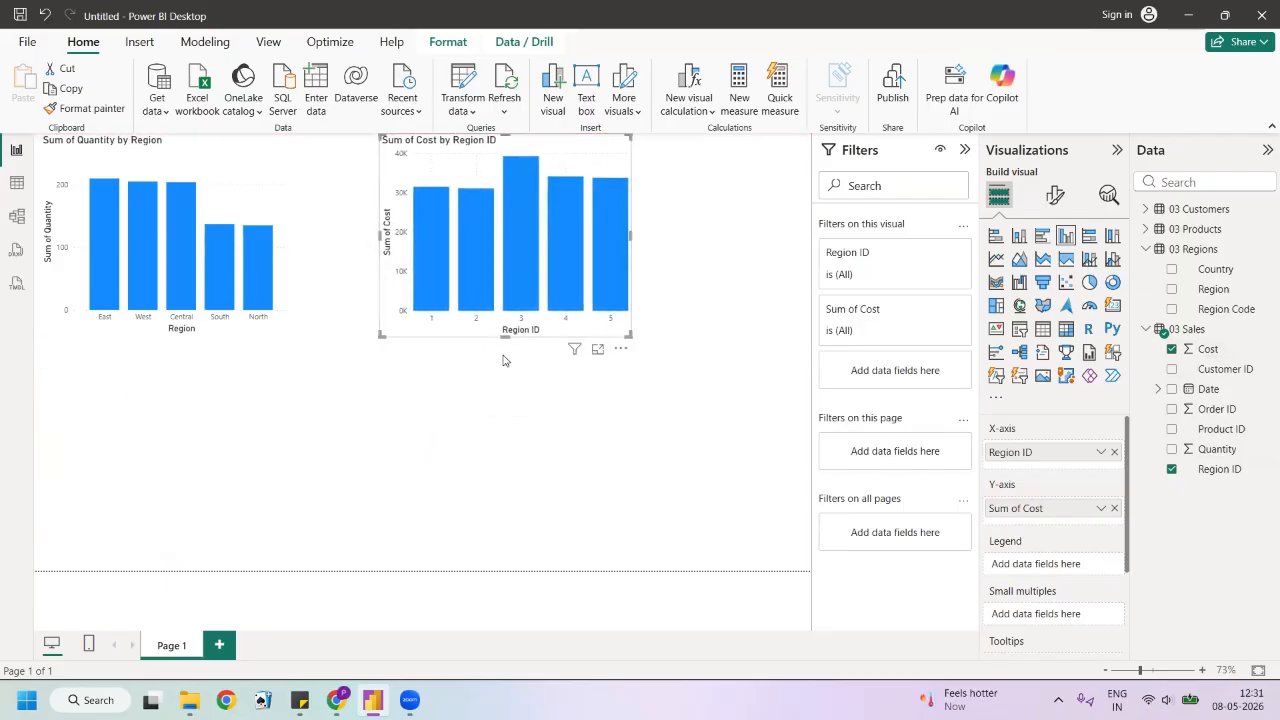
# Replace Region ID in the cost chart with Region from 03 Regions, and add Category from 03 Products as its legend
pyautogui.click(1172, 470)
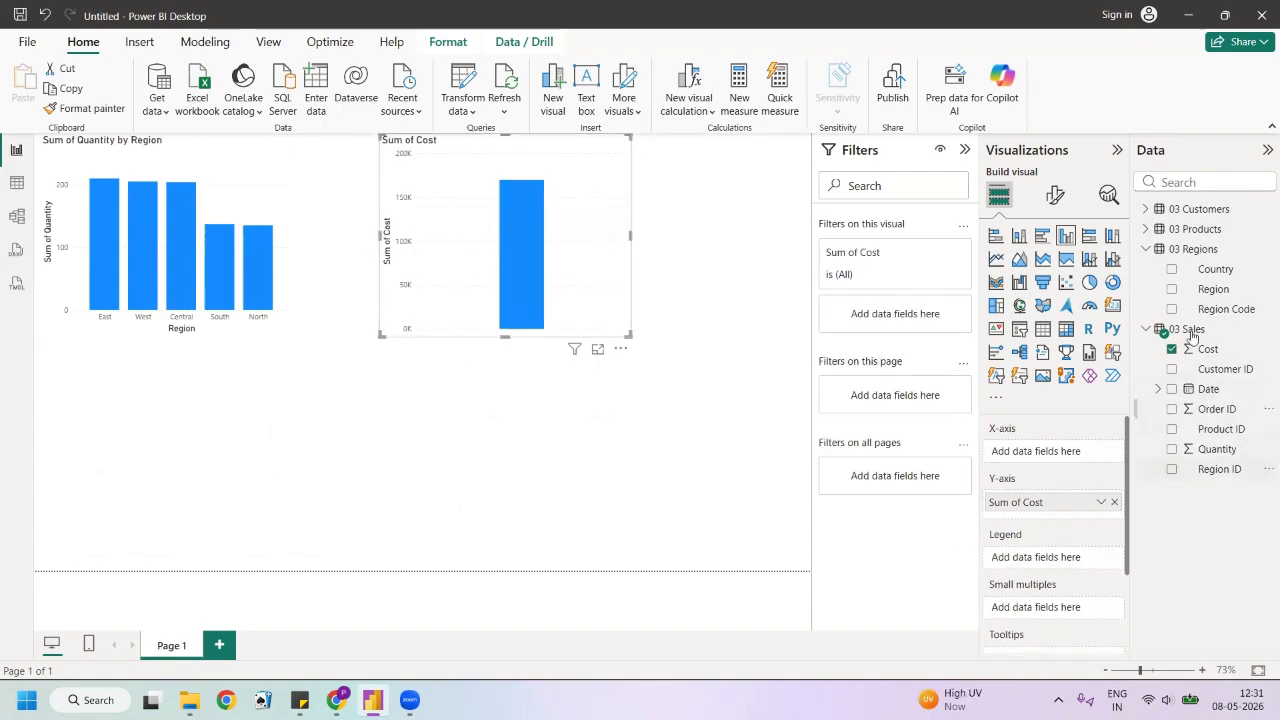
pyautogui.click(1172, 290)
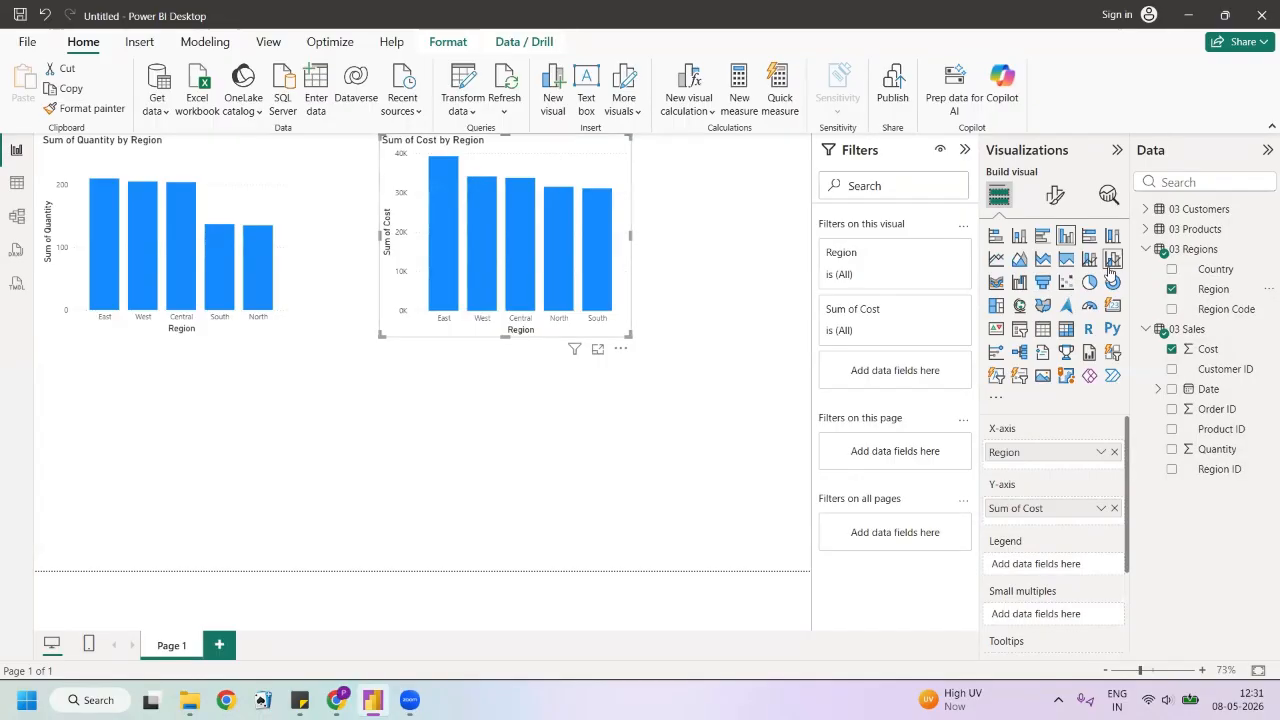
pyautogui.click(1146, 232)
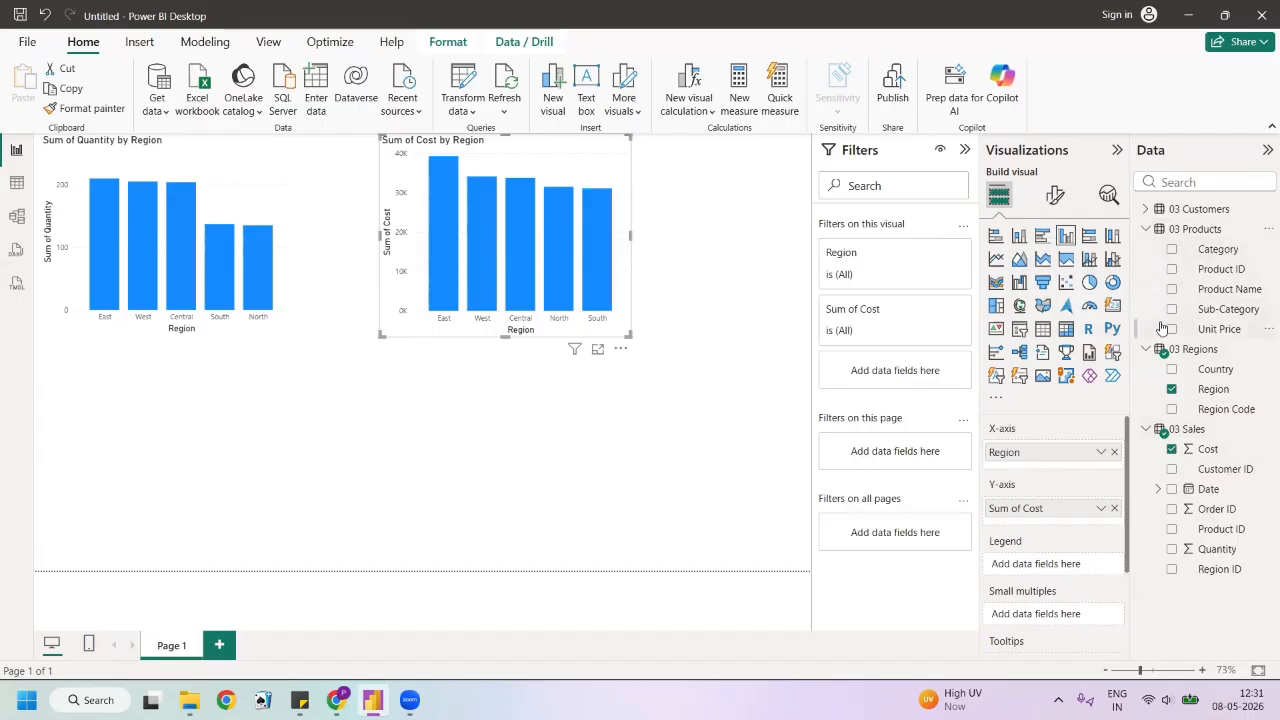
pyautogui.moveTo(1177, 253); pyautogui.dragTo(1045, 565)
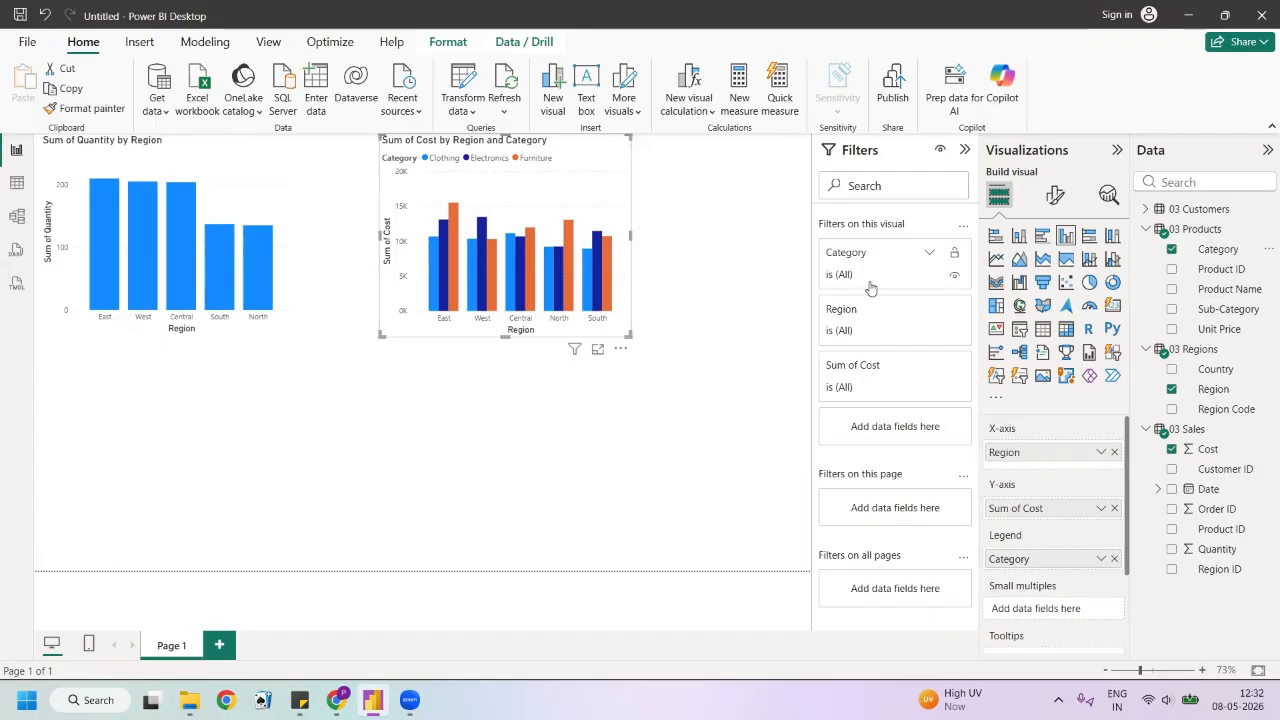
# Filter the cost chart to Female using Gender from 03 Customers, and move the chart further right on the page
pyautogui.click(1146, 211)
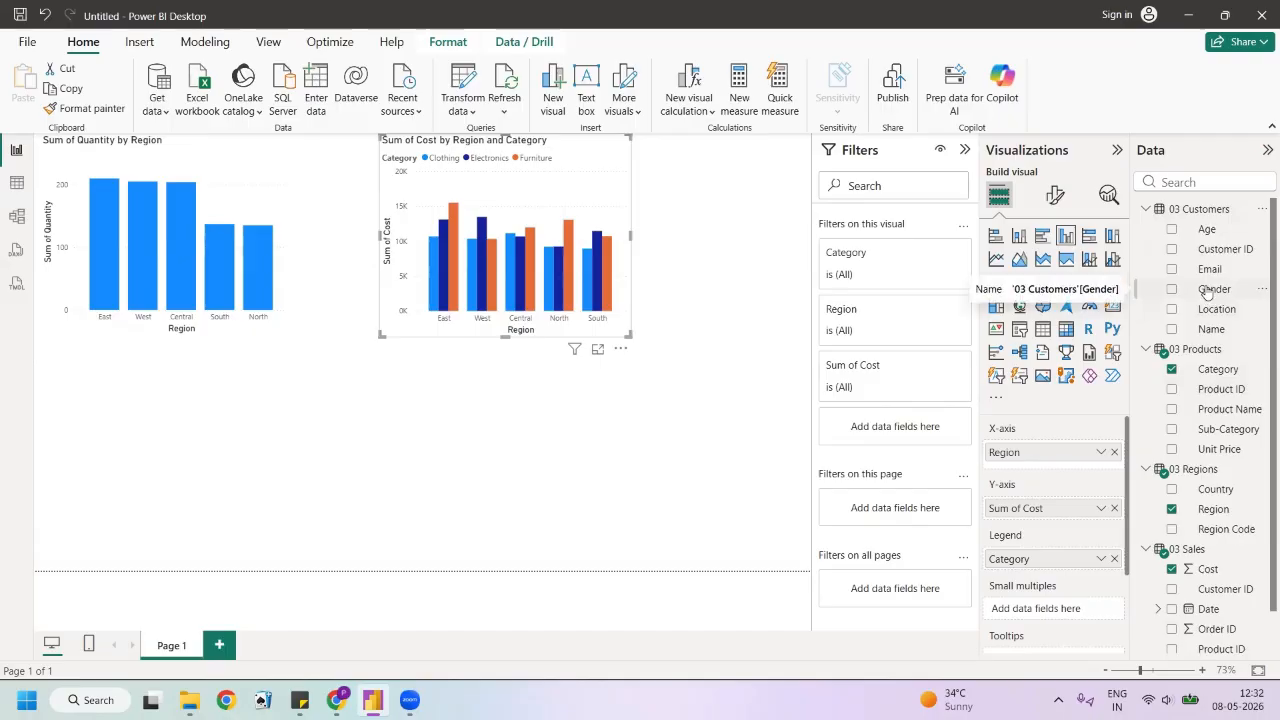
pyautogui.moveTo(1207, 290); pyautogui.dragTo(900, 428)
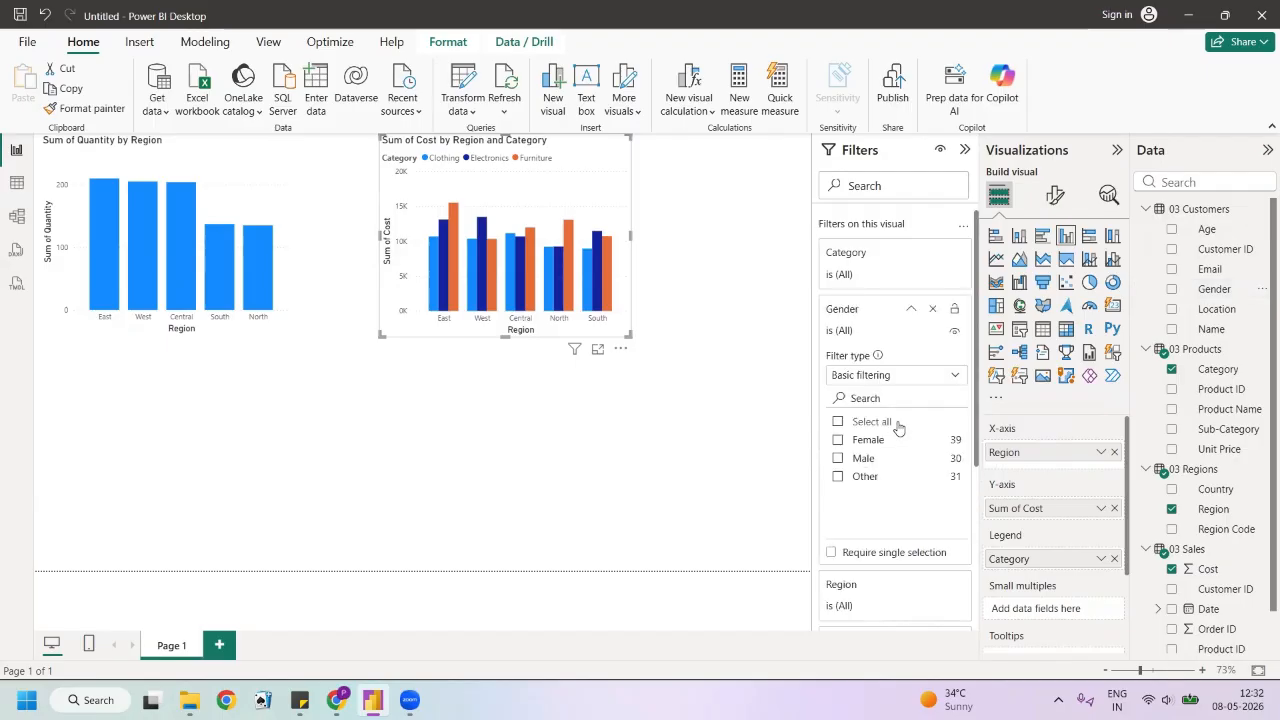
pyautogui.click(838, 441)
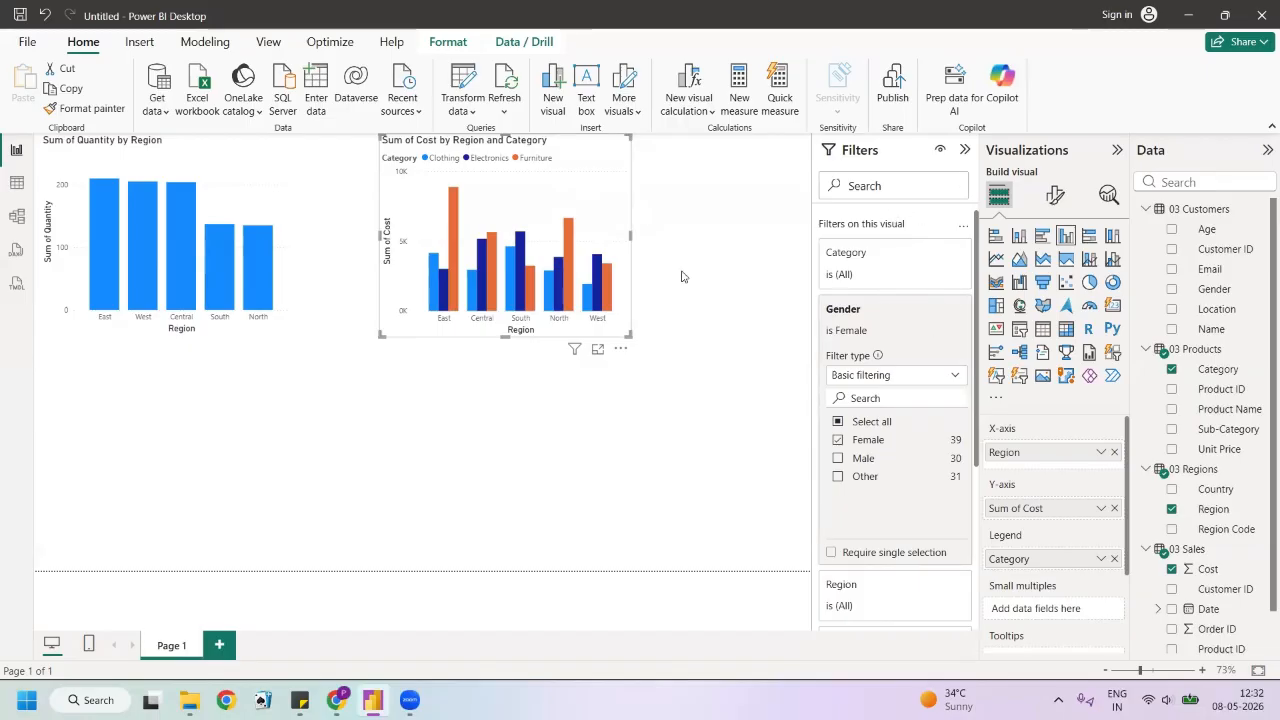
pyautogui.moveTo(591, 152); pyautogui.dragTo(730, 152)
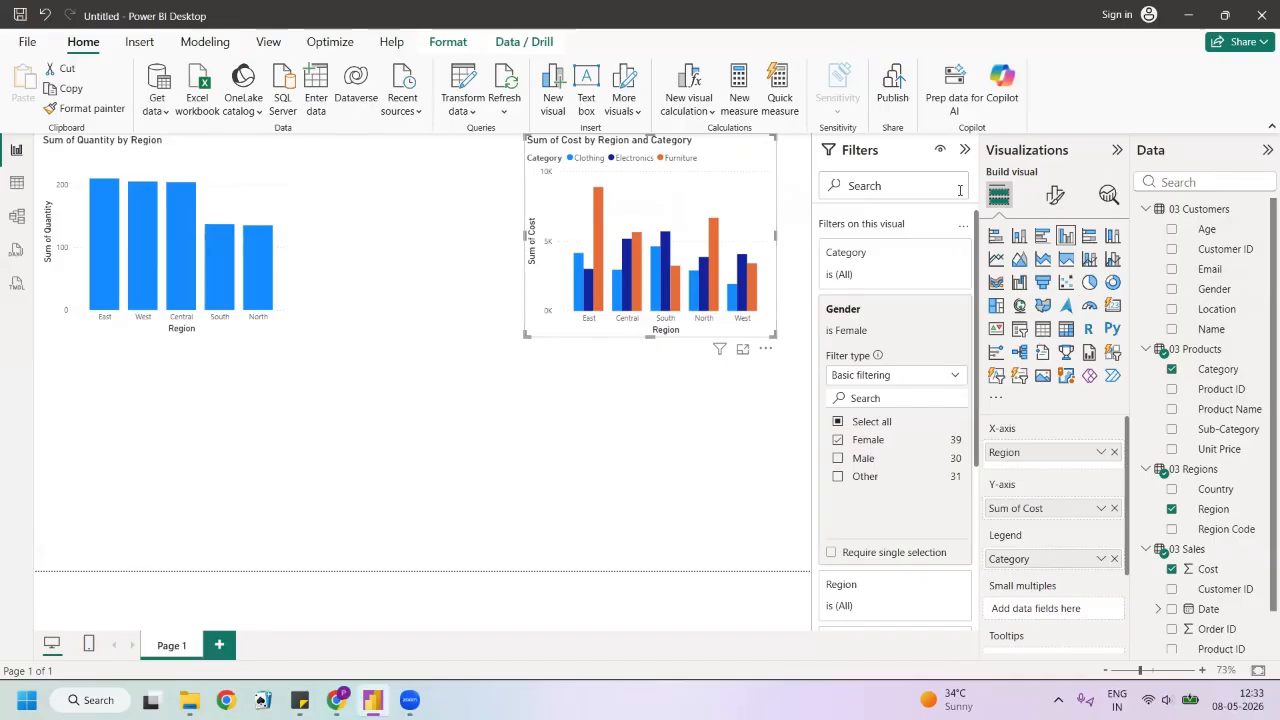
# Split the quantity chart into small multiples by the Gender field from 03 Customers
pyautogui.click(231, 164)
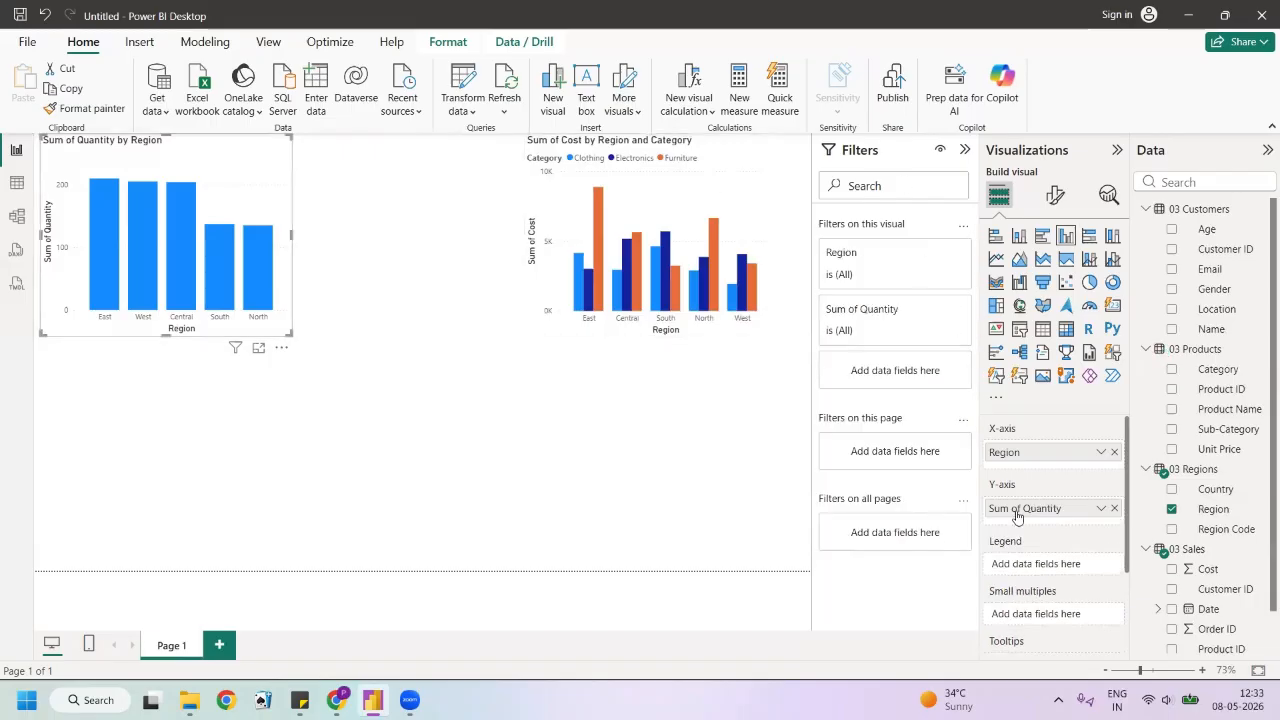
pyautogui.scroll(-2, 1054, 452)
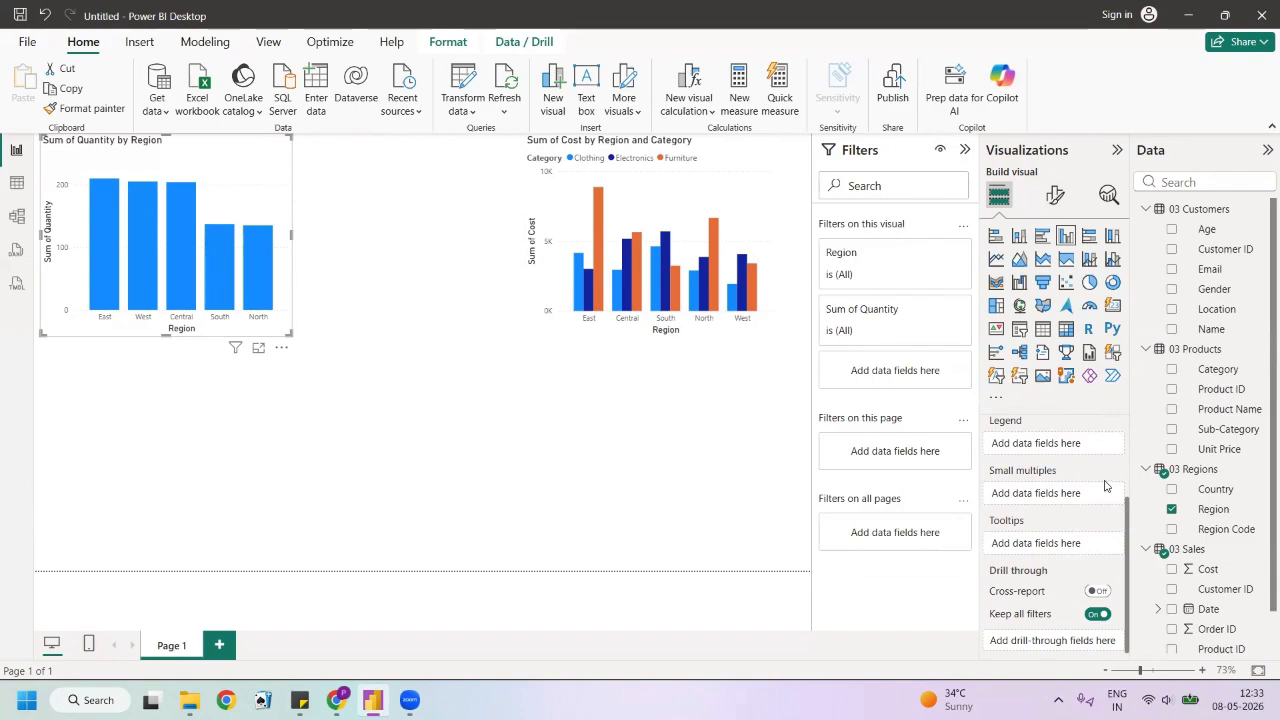
pyautogui.scroll(2, 1105, 486)
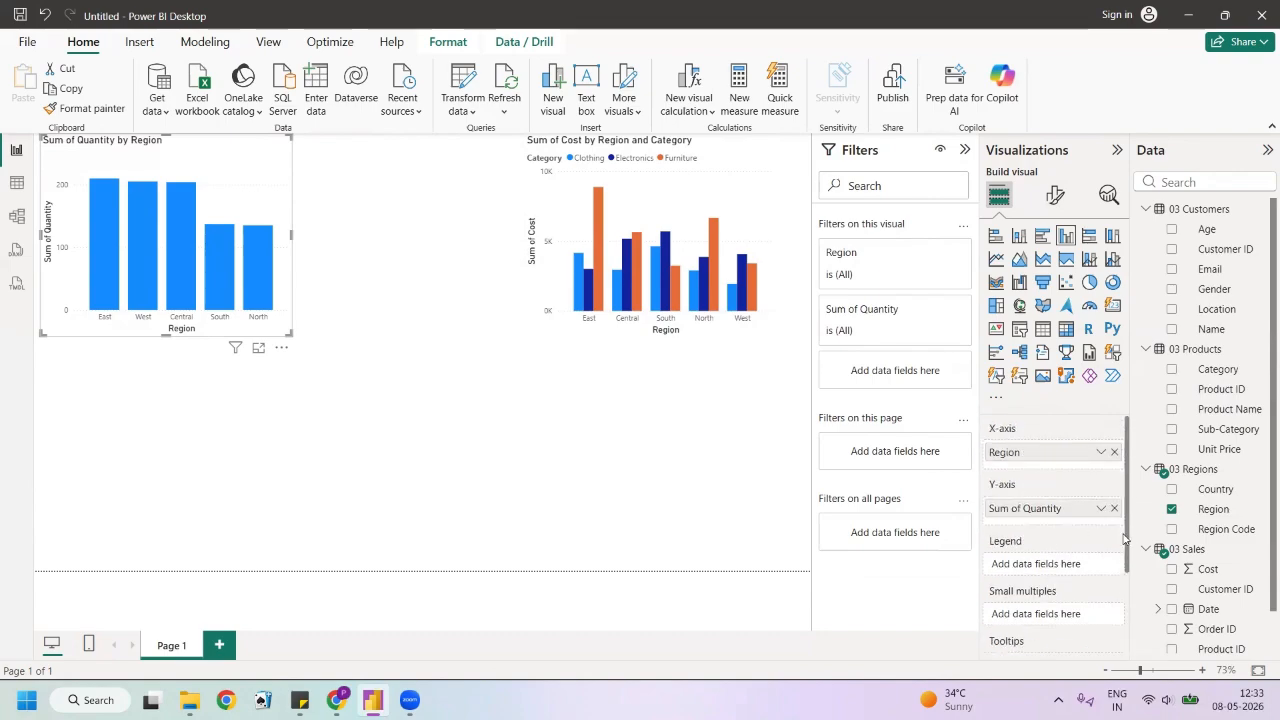
pyautogui.moveTo(1130, 530); pyautogui.dragTo(1130, 543)
pyautogui.moveTo(1135, 562); pyautogui.dragTo(1135, 579)
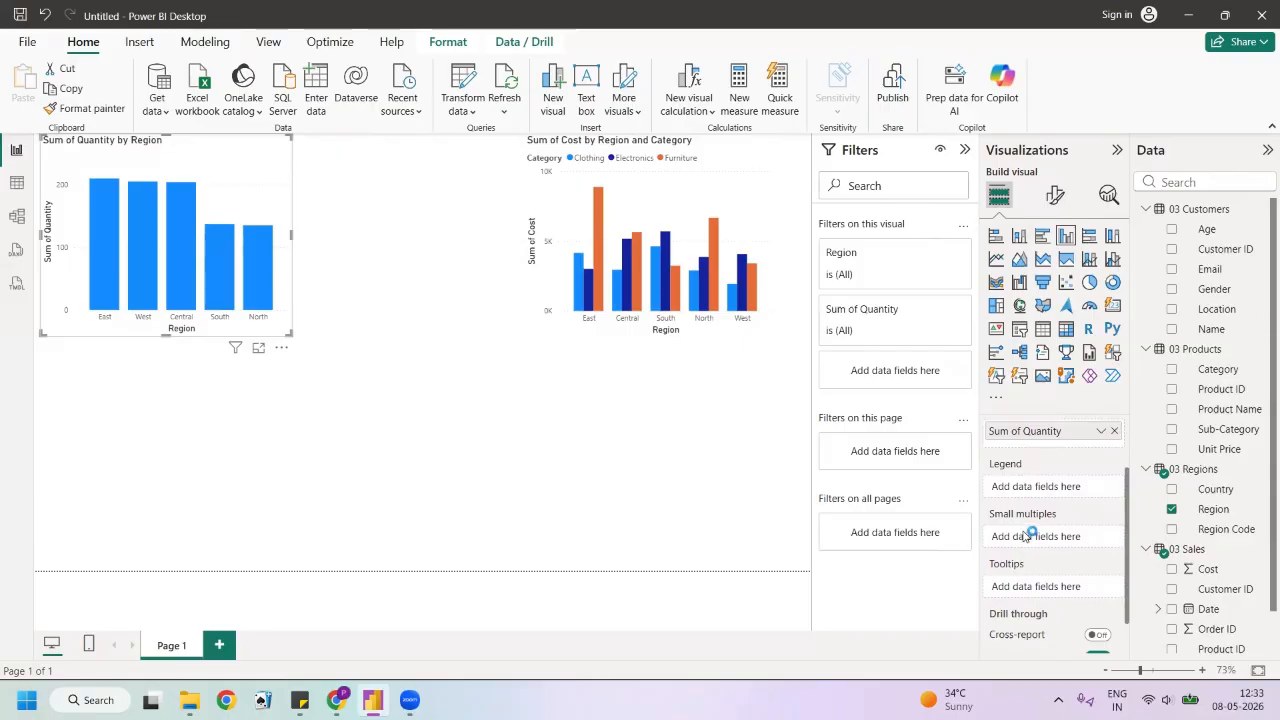
pyautogui.moveTo(1218, 291); pyautogui.dragTo(1214, 290)
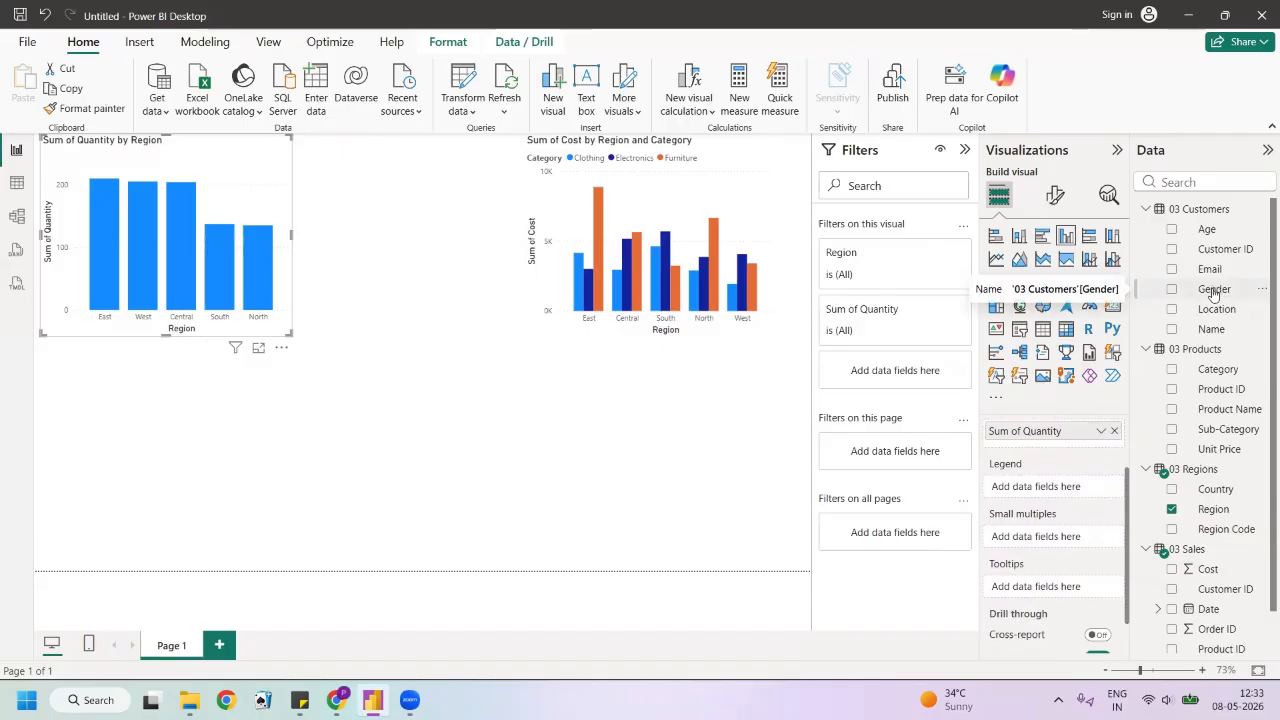
pyautogui.moveTo(1214, 290); pyautogui.dragTo(1070, 537)
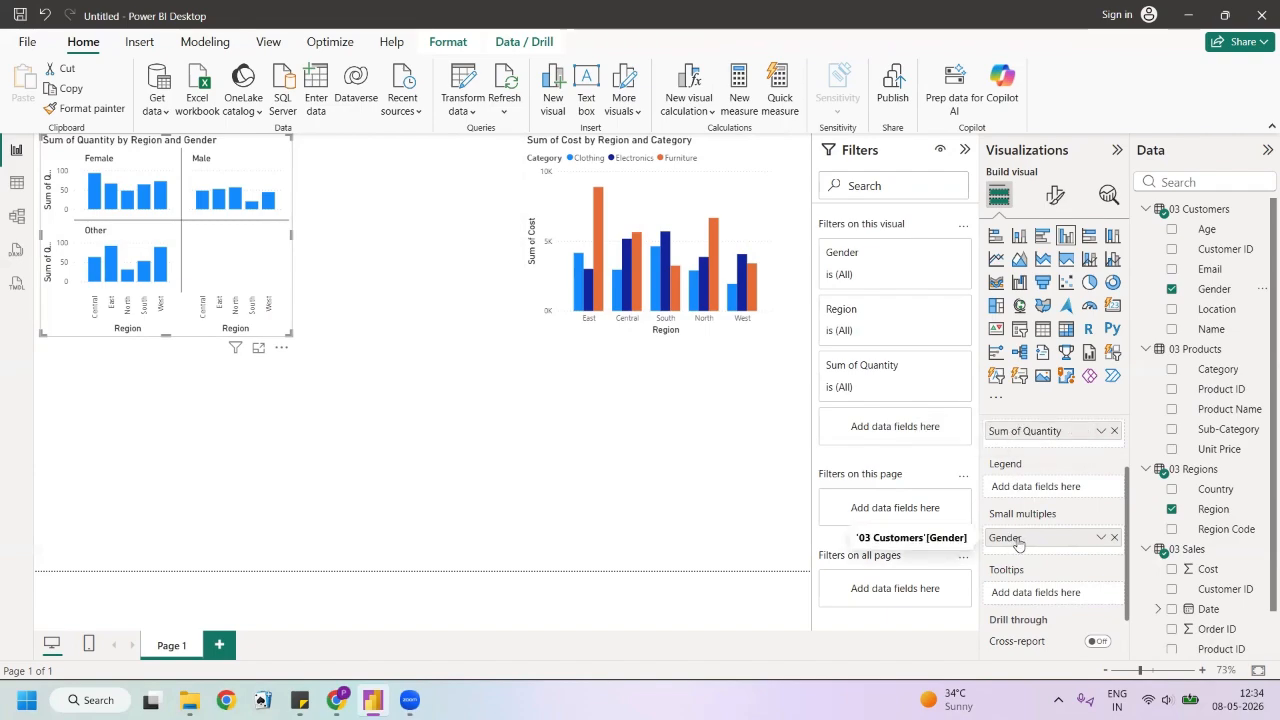
# Try Gender as the legend of the quantity chart, and return it to small multiples
pyautogui.moveTo(1018, 542); pyautogui.dragTo(1020, 485)
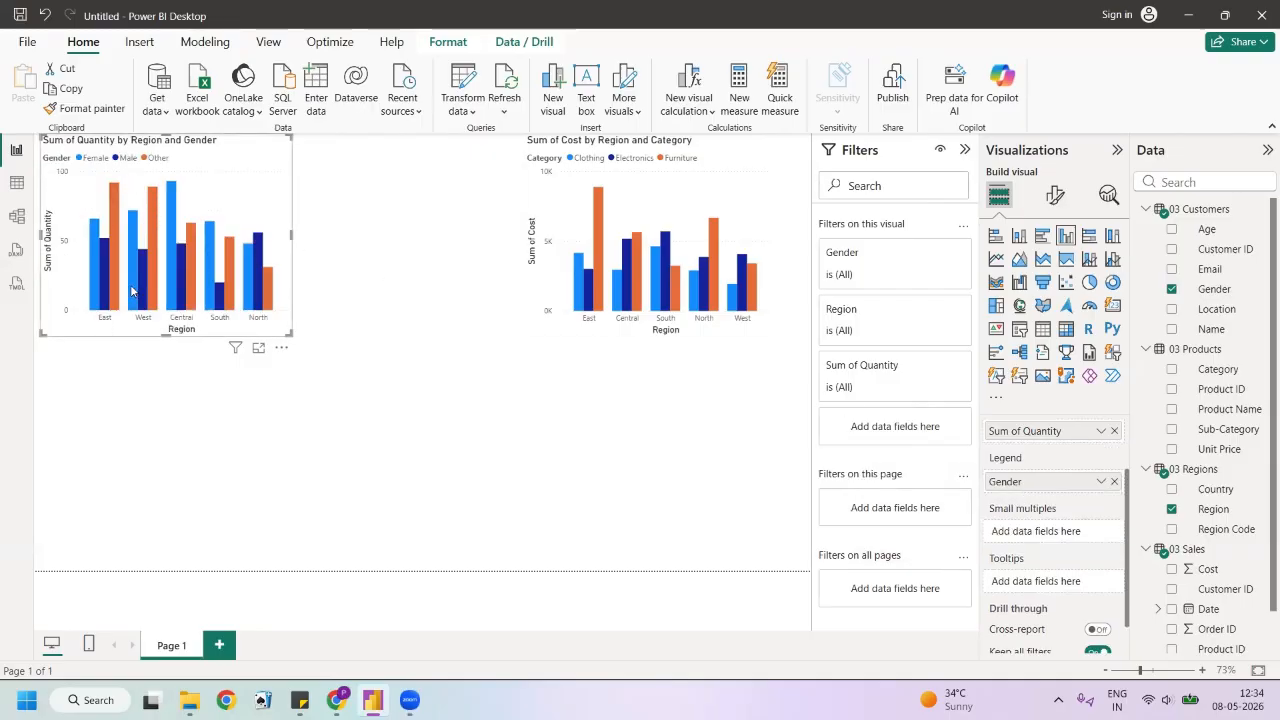
pyautogui.moveTo(176, 235)
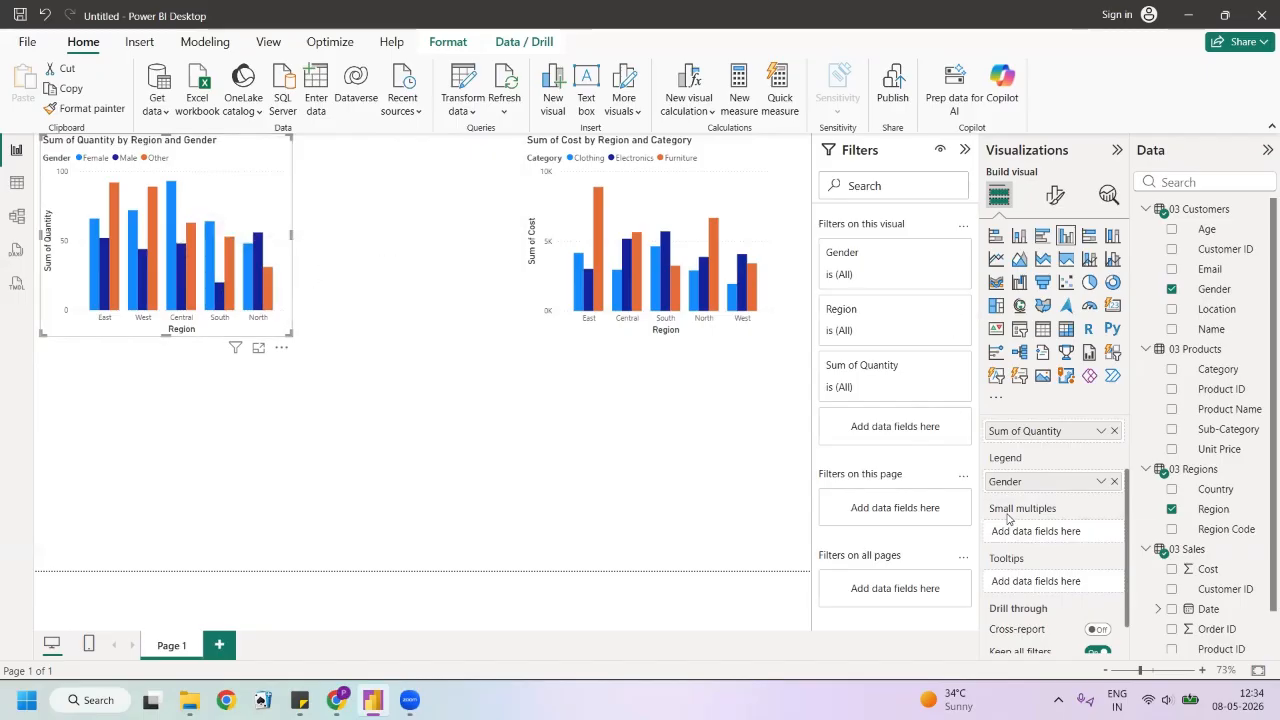
pyautogui.moveTo(1014, 482); pyautogui.dragTo(1030, 538)
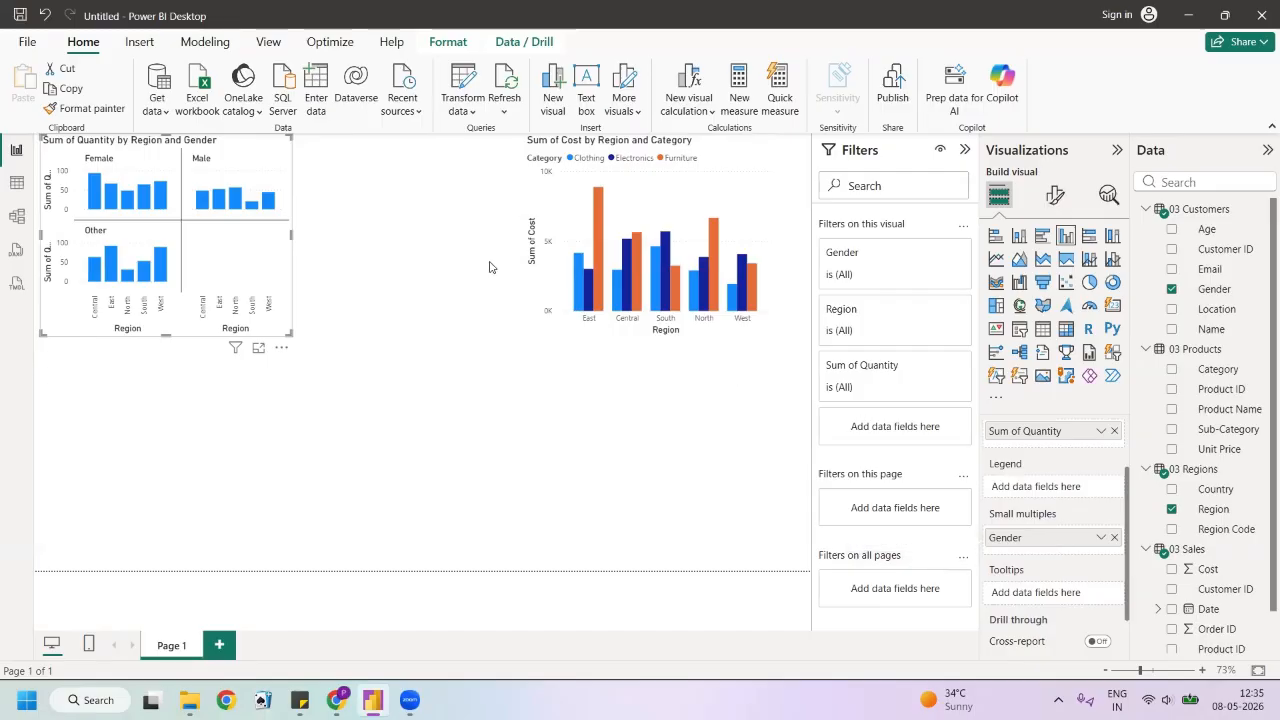
pyautogui.moveTo(299, 700)
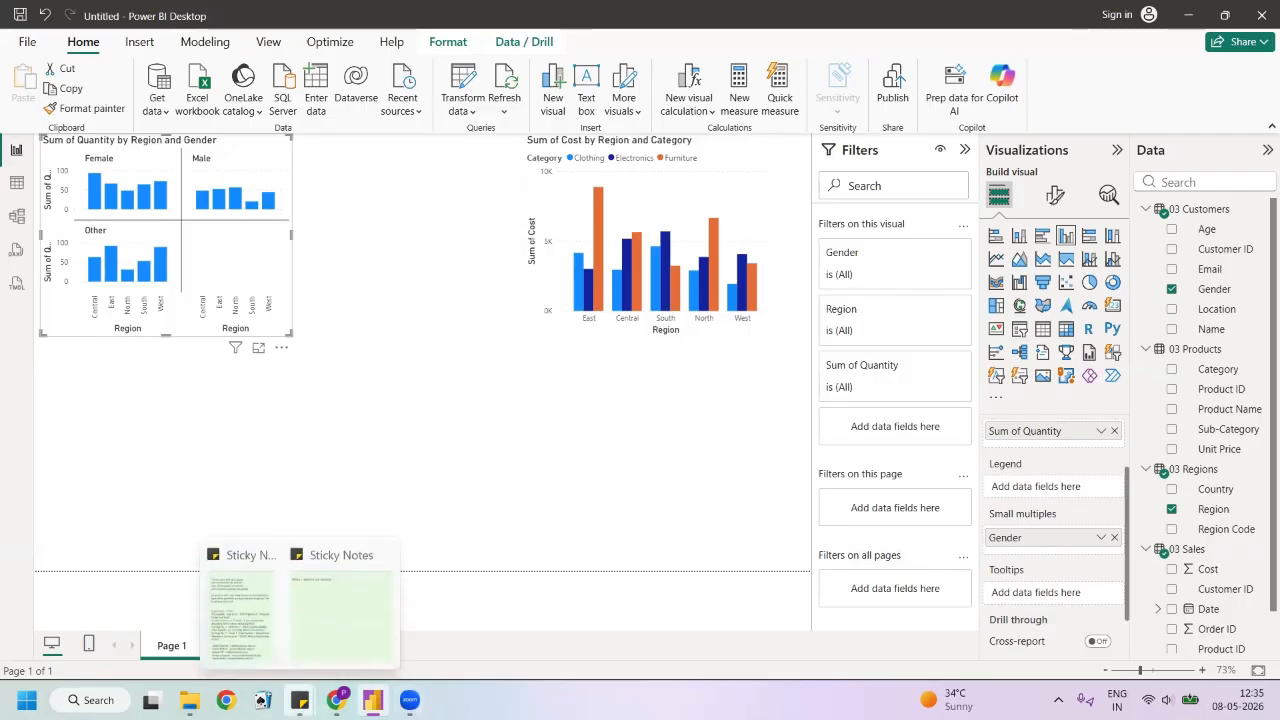